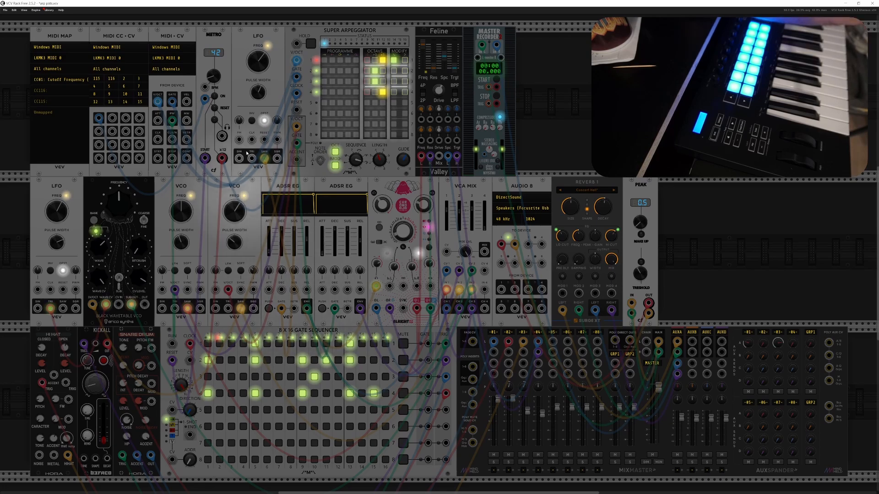
# Raise the room brightness and adjust the cable opacity so the patch cables are semi-transparent
pyautogui.click(24, 10)
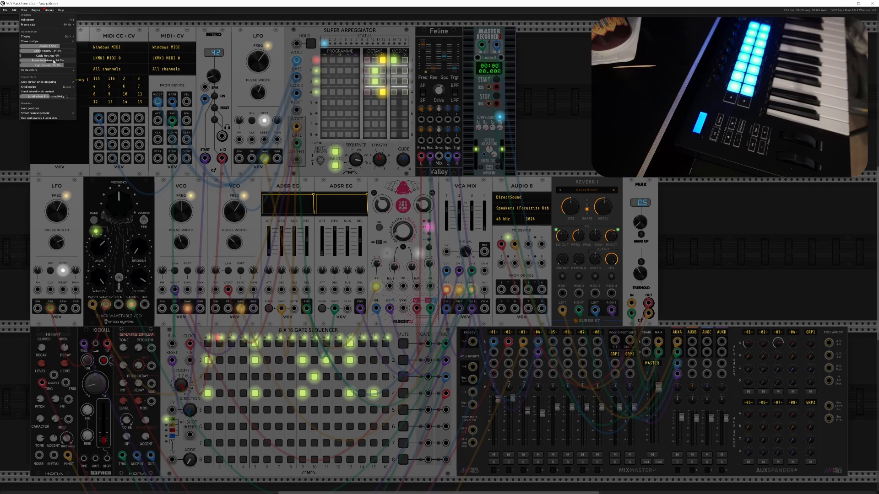
pyautogui.moveTo(47, 62)
pyautogui.mouseDown()
pyautogui.moveTo(35, 61)
pyautogui.moveTo(61, 61)
pyautogui.mouseUp()
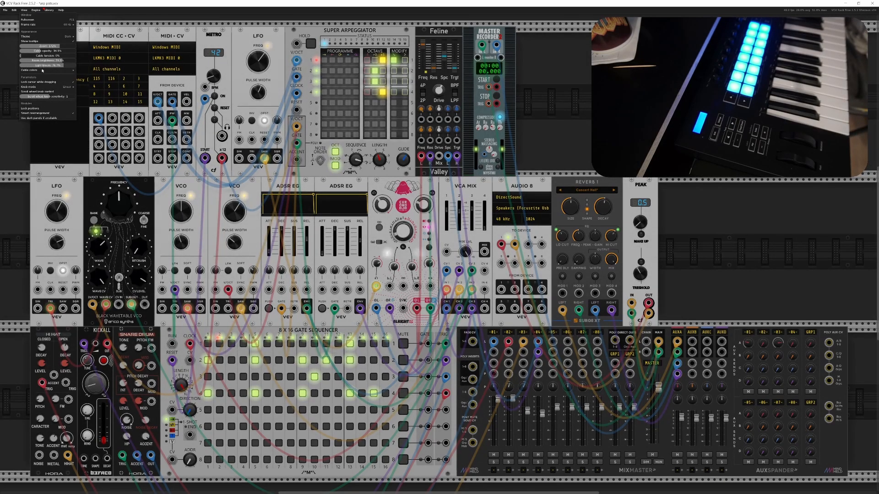
pyautogui.moveTo(55, 69)
pyautogui.moveTo(42, 51); pyautogui.dragTo(59, 51)
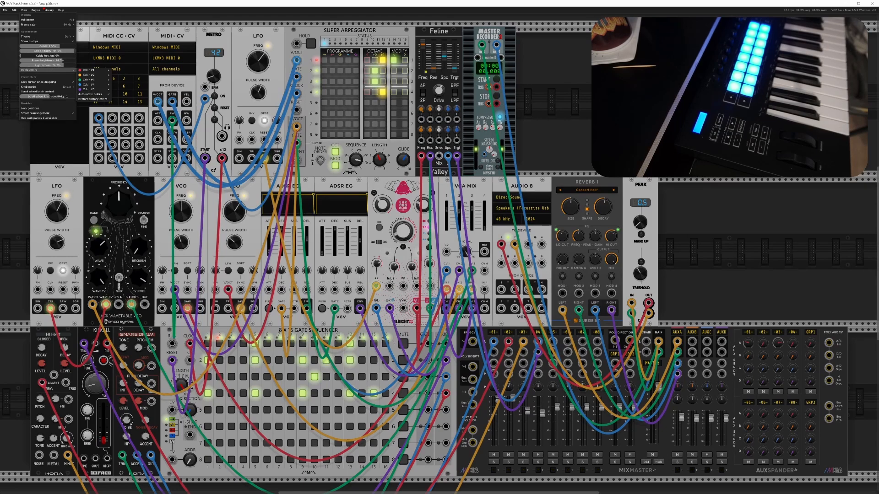
pyautogui.moveTo(66, 51); pyautogui.dragTo(49, 51)
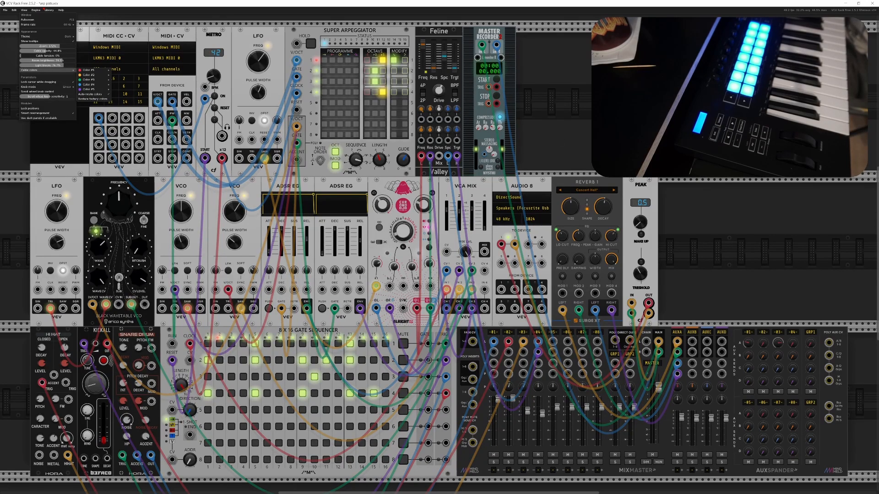
pyautogui.click(623, 123)
# Look over the whole patch of modules and cables at different zoom levels
pyautogui.scroll(-3, 623, 123)
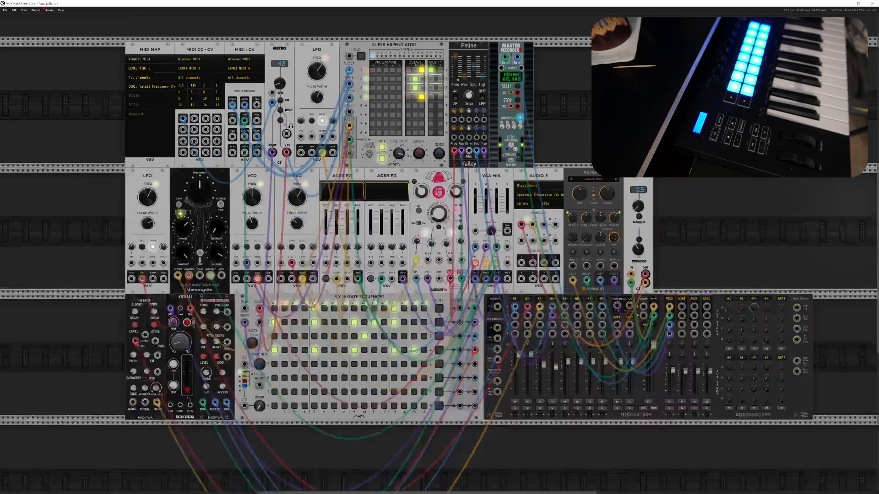
pyautogui.scroll(3, 623, 122)
pyautogui.scroll(-3, 439, 254)
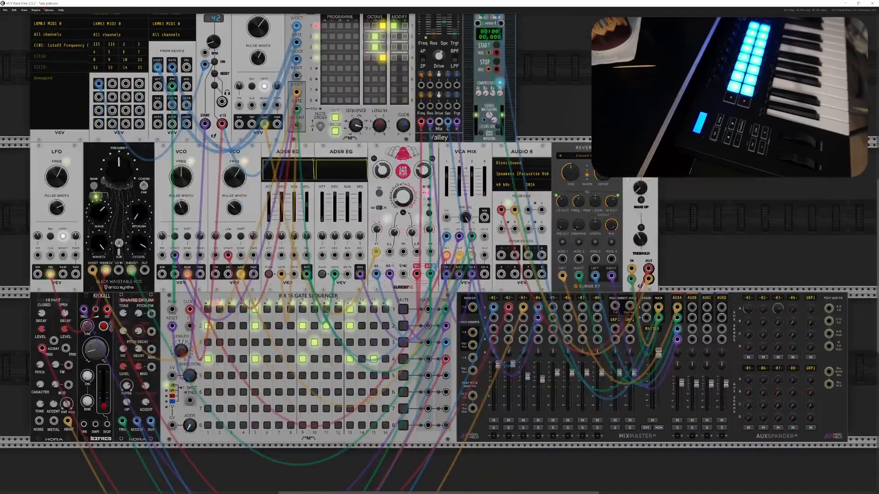
pyautogui.scroll(2, 440, 254)
pyautogui.scroll(-1, 439, 254)
pyautogui.scroll(-2, 624, 121)
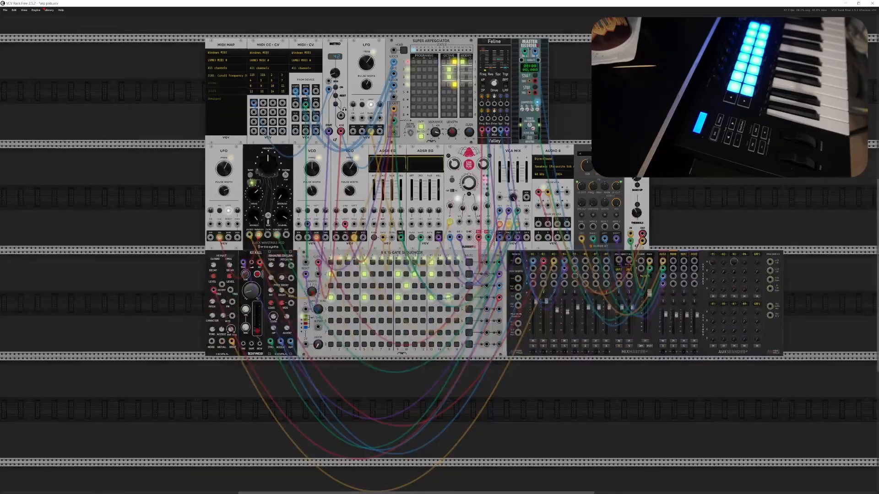
pyautogui.scroll(2, 625, 121)
pyautogui.scroll(2, 625, 122)
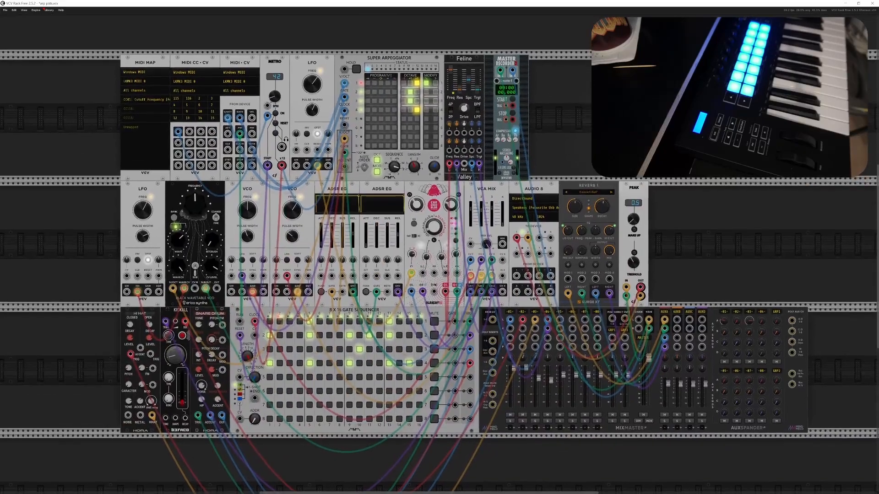
pyautogui.scroll(1, 631, 133)
pyautogui.scroll(-1, 632, 133)
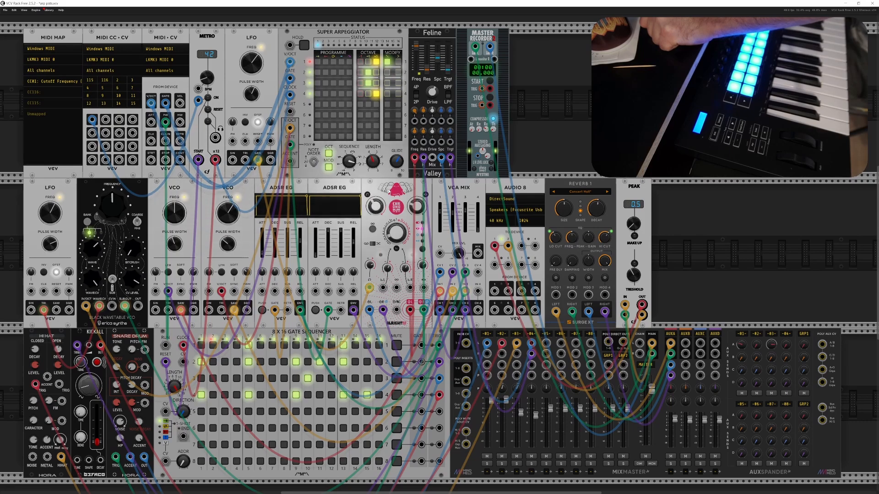
# Delete the Master Recorder module from the top row of the rack
pyautogui.hscroll(-2, 572, 170)
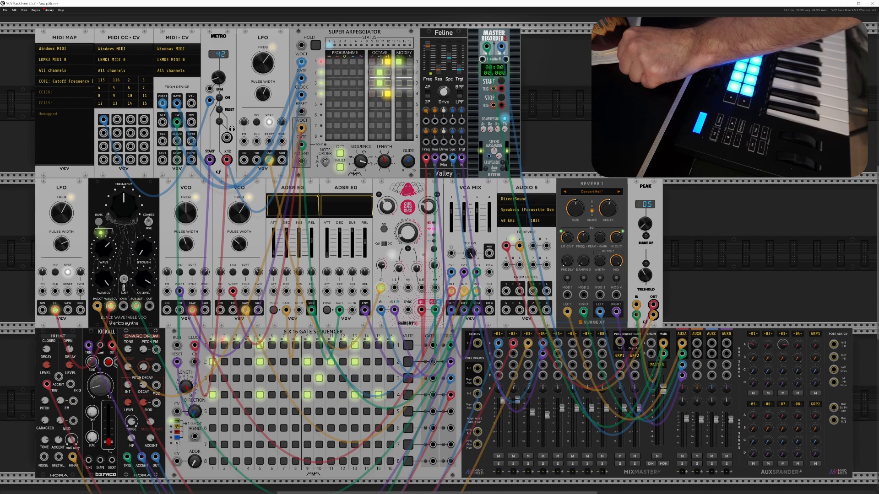
pyautogui.press('Delete')
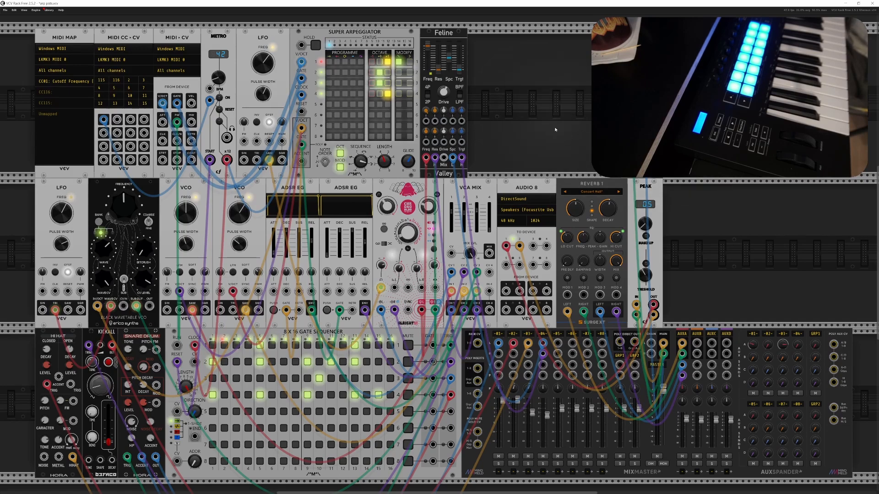
# Browse through the module library and add a Binary Sequencer module to the top row of the rack
pyautogui.rightClick(554, 129)
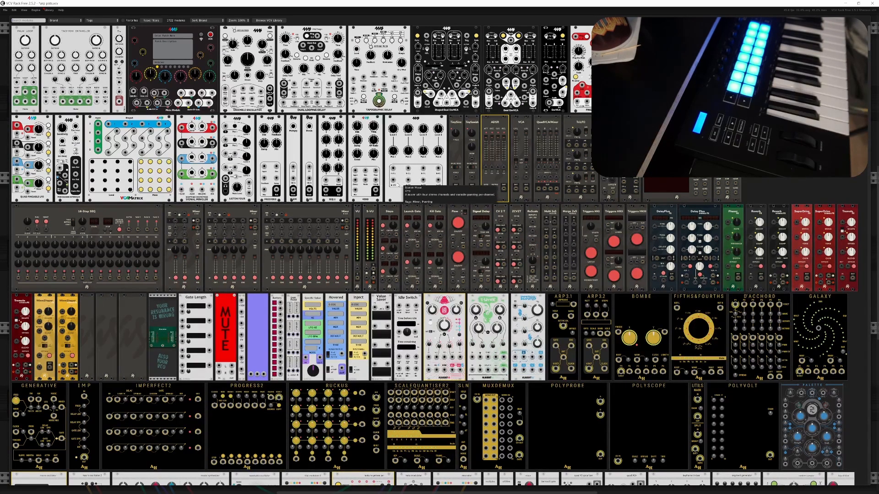
pyautogui.scroll(-3, 396, 187)
pyautogui.scroll(-5, 396, 186)
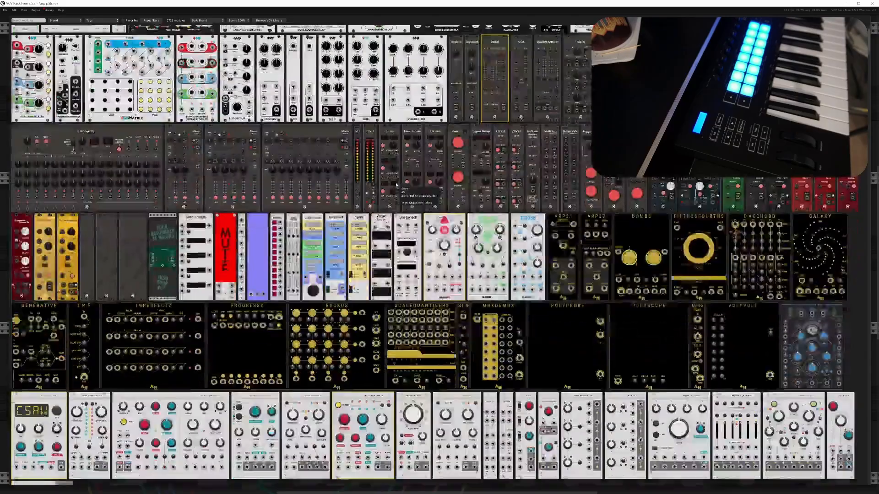
pyautogui.scroll(-4, 396, 186)
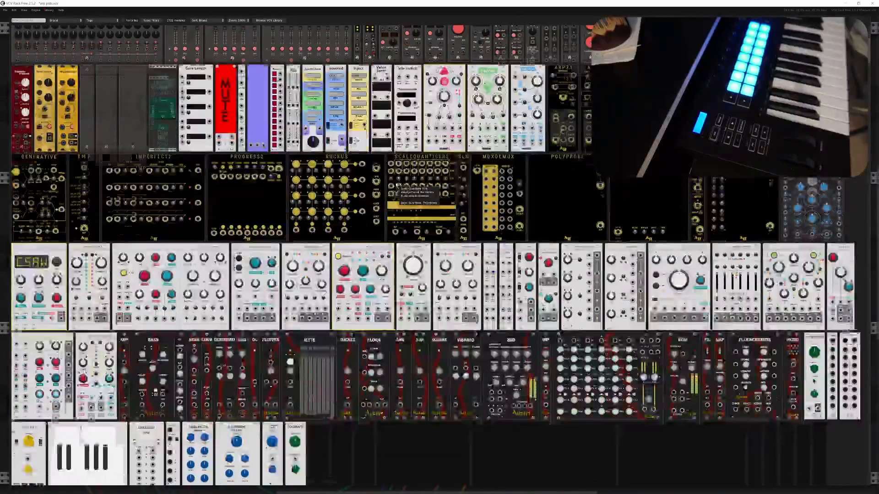
pyautogui.scroll(-2, 396, 186)
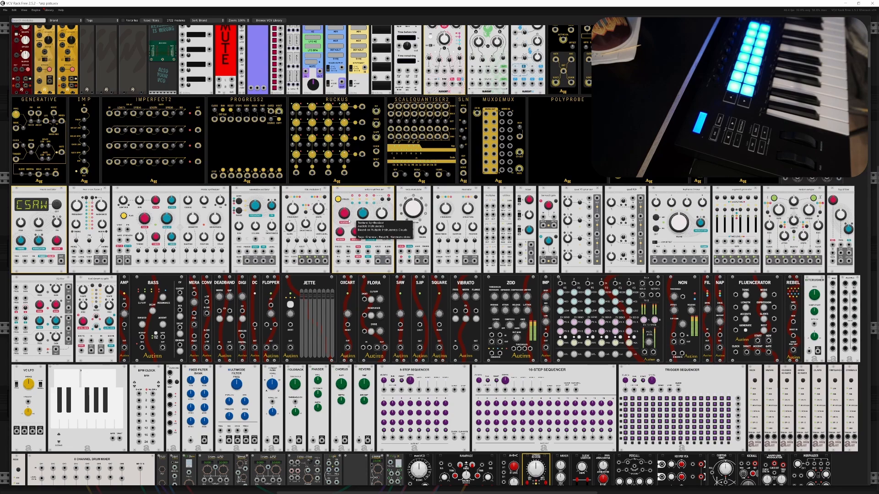
pyautogui.scroll(-10, 353, 223)
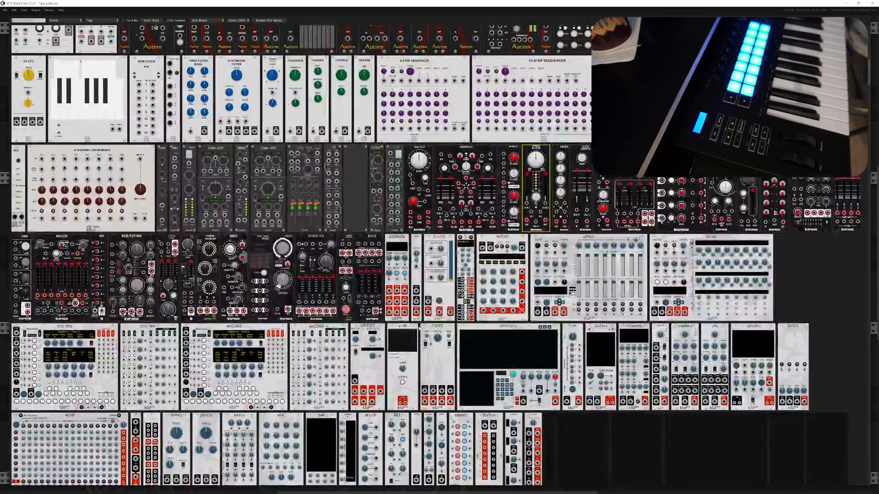
pyautogui.scroll(-5, 423, 328)
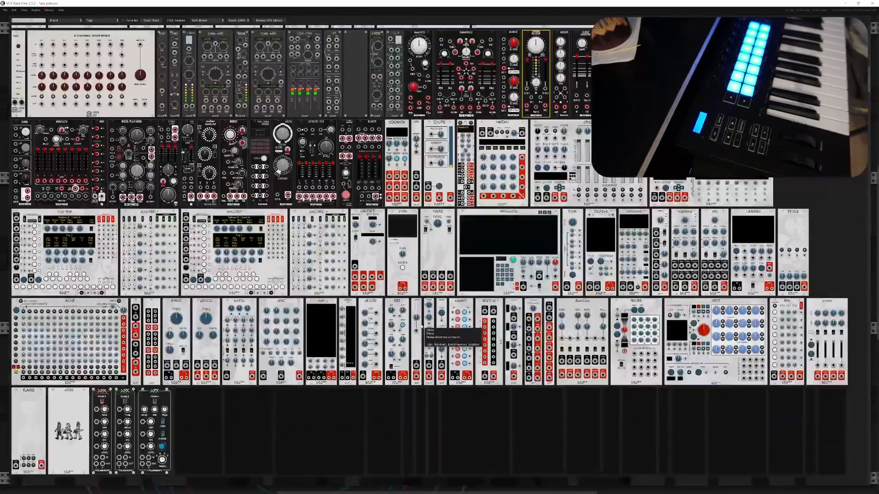
pyautogui.scroll(-6, 423, 327)
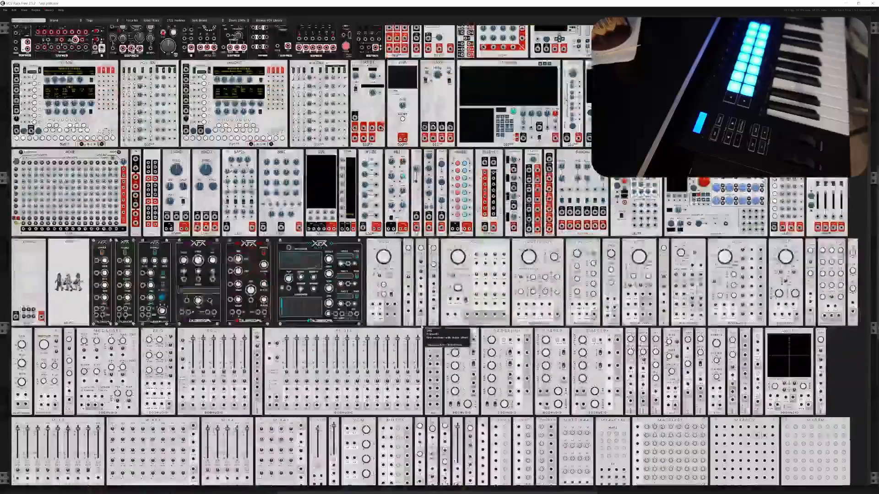
pyautogui.scroll(-6, 425, 329)
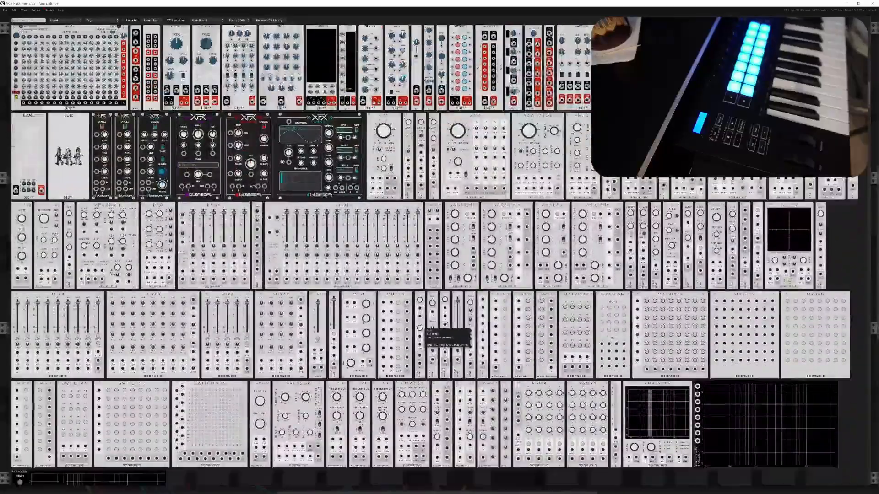
pyautogui.scroll(-5, 423, 327)
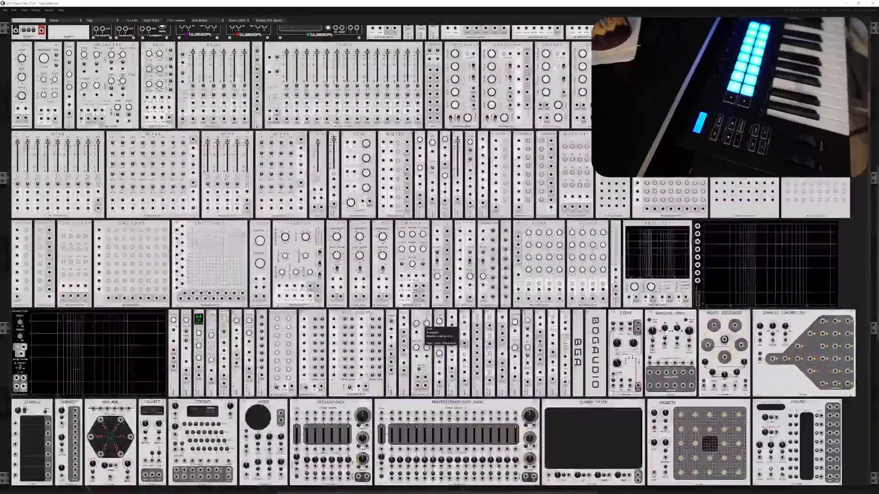
pyautogui.scroll(-5, 423, 328)
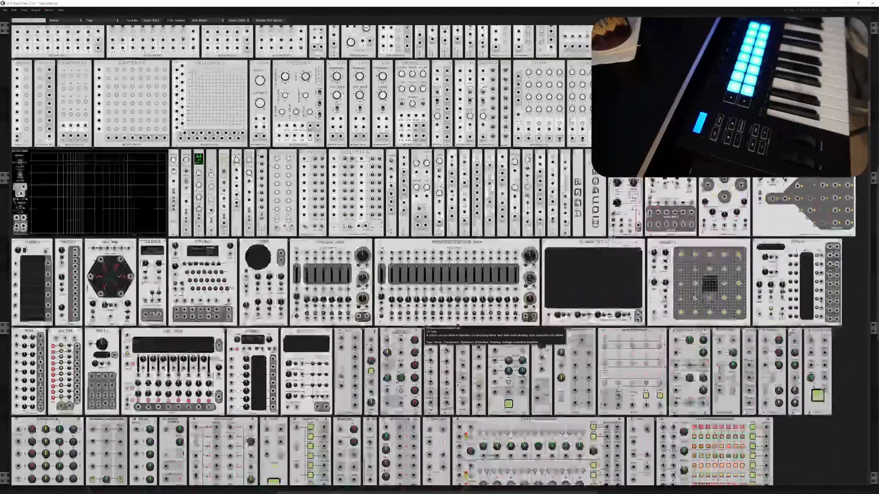
pyautogui.press('Escape')
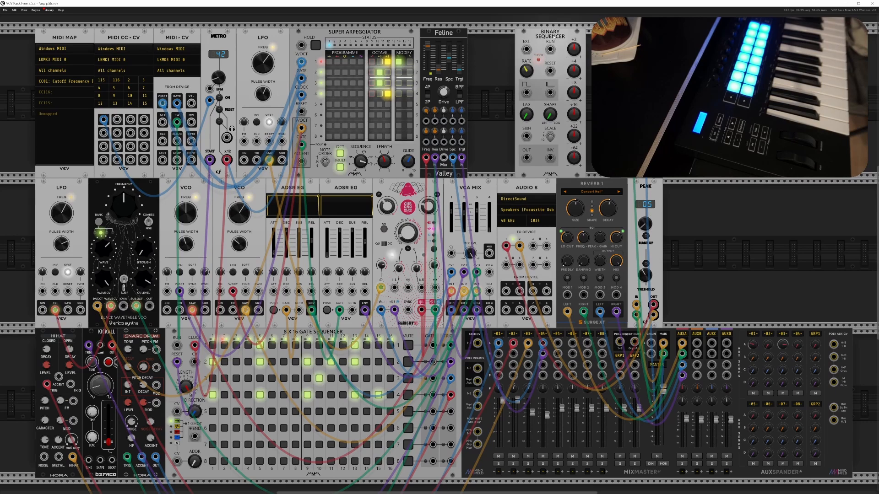
# Delete the Binary Sequencer module from the top row of the rack
pyautogui.press('Delete')
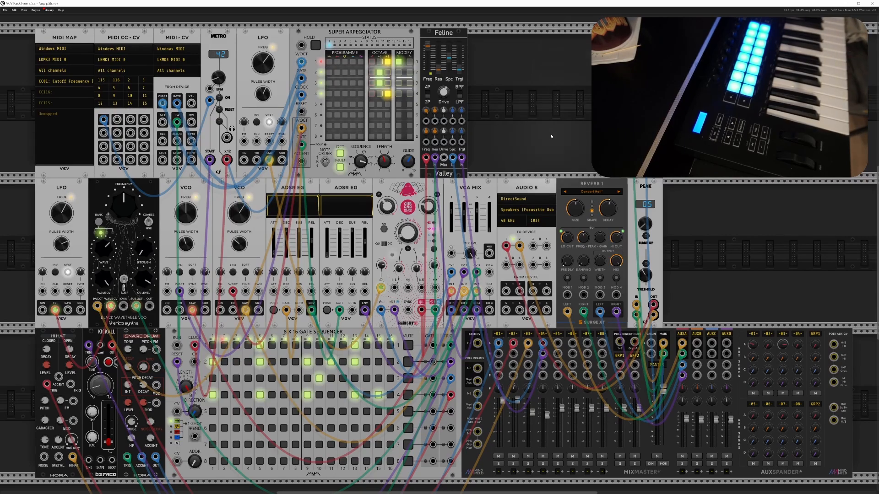
pyautogui.scroll(-2, 551, 135)
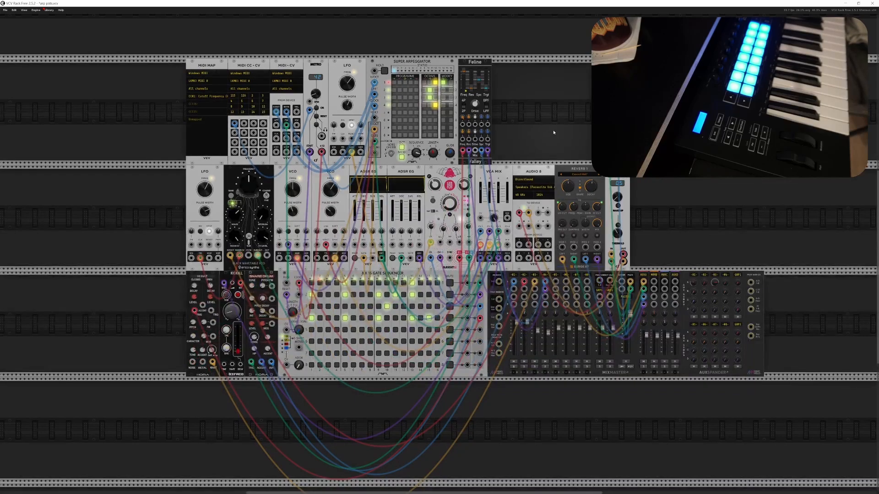
pyautogui.scroll(1, 547, 130)
pyautogui.scroll(1, 547, 130)
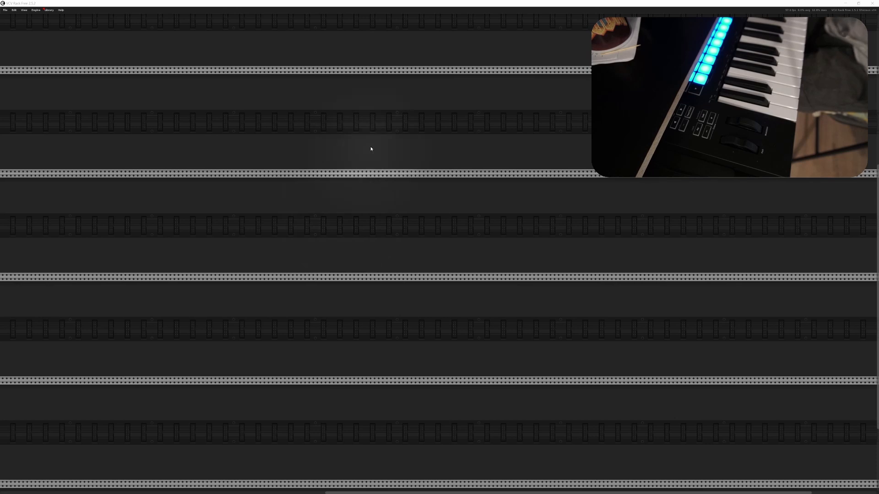
# Add a VCV AUDIO 8 module to the empty rack, with DirectSound as driver and the Focusrite USB speakers as output device
pyautogui.rightClick(386, 129)
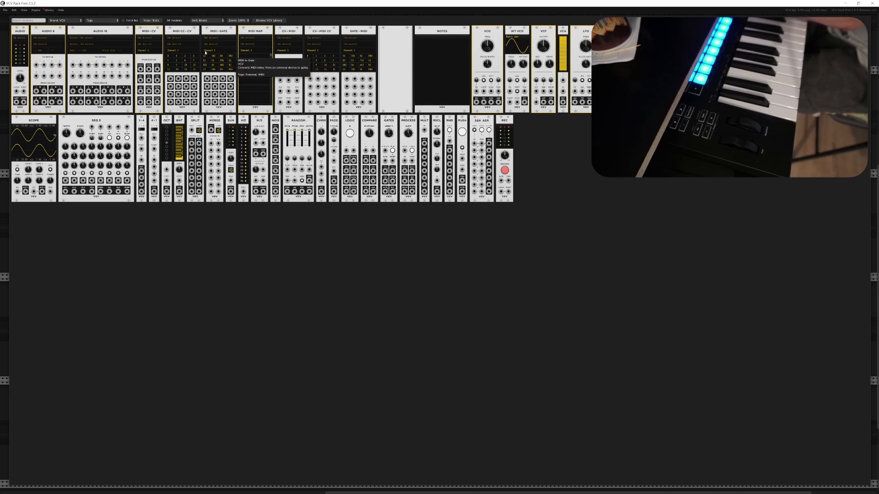
pyautogui.click(51, 45)
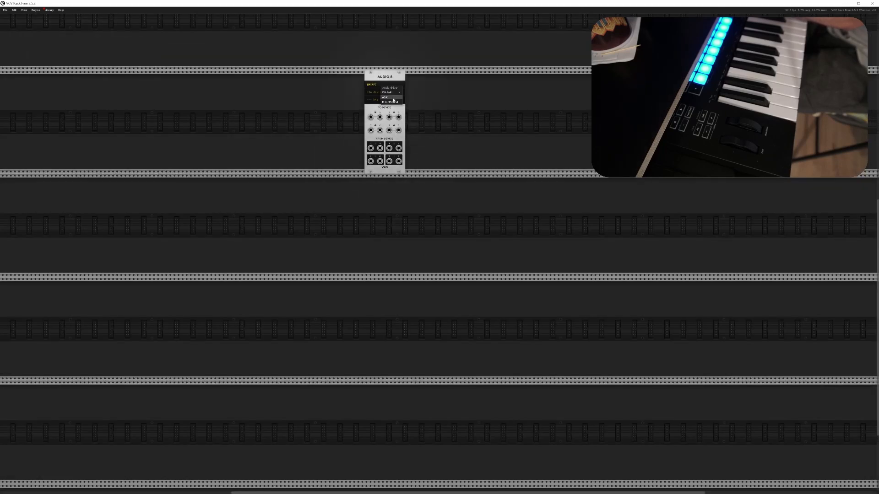
pyautogui.click(393, 103)
pyautogui.click(386, 93)
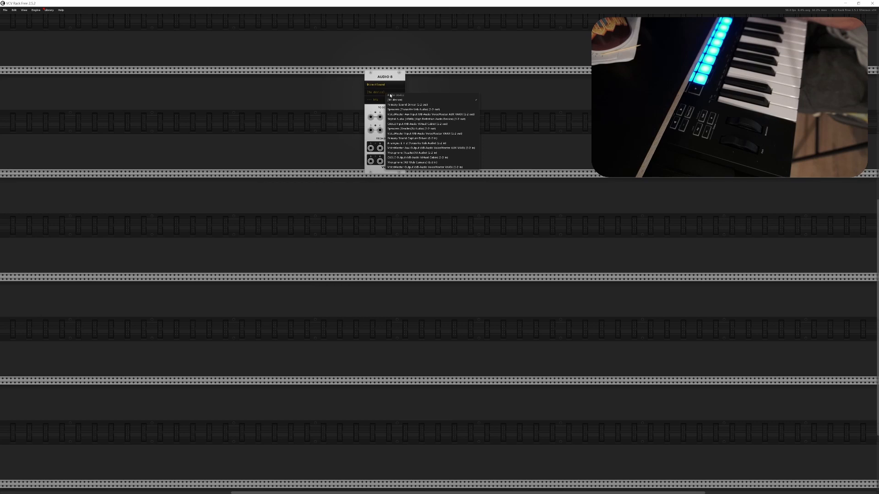
pyautogui.click(412, 110)
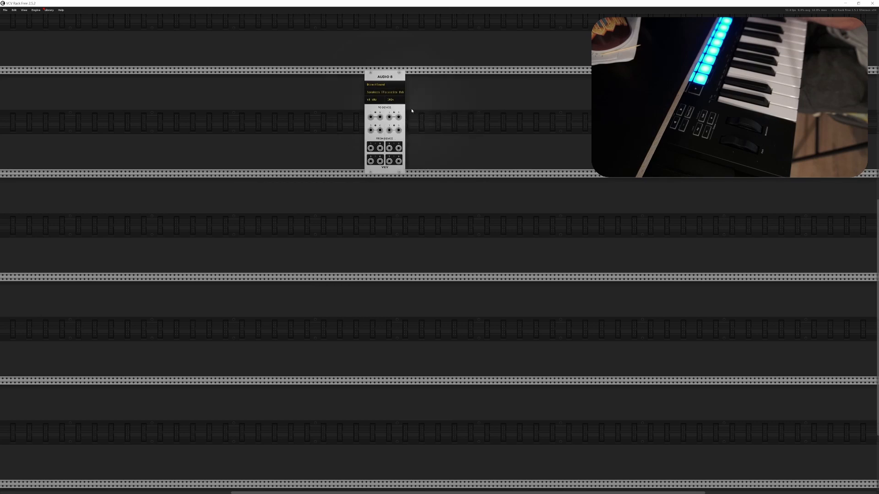
# Move the AUDIO 8 module further right along its row and view the module's info submenu
pyautogui.moveTo(397, 100); pyautogui.dragTo(613, 99)
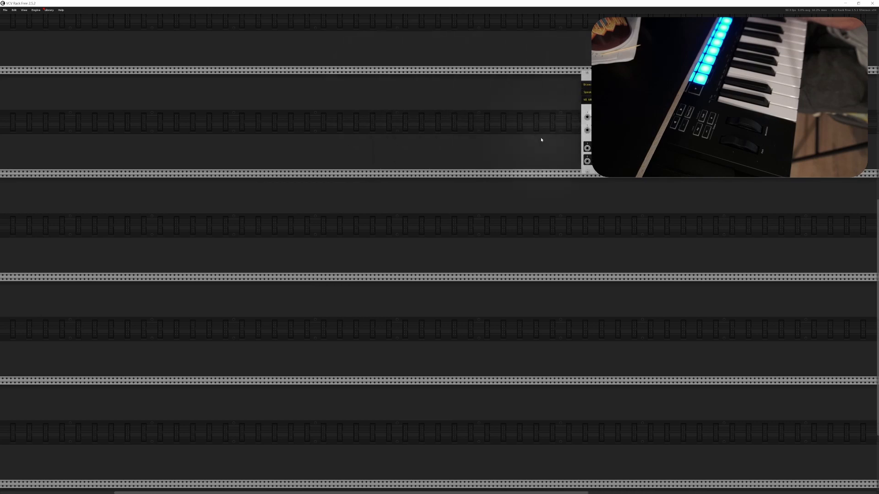
pyautogui.scroll(3, 510, 159)
pyautogui.rightClick(691, 176)
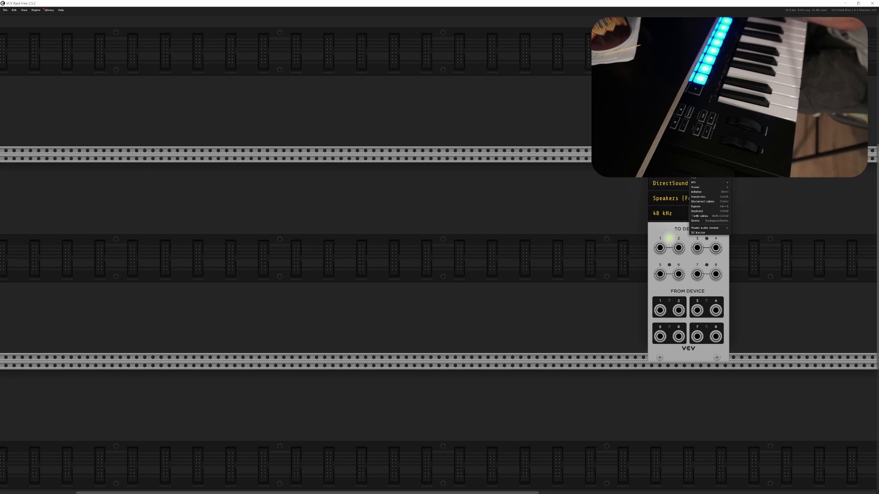
pyautogui.moveTo(710, 183)
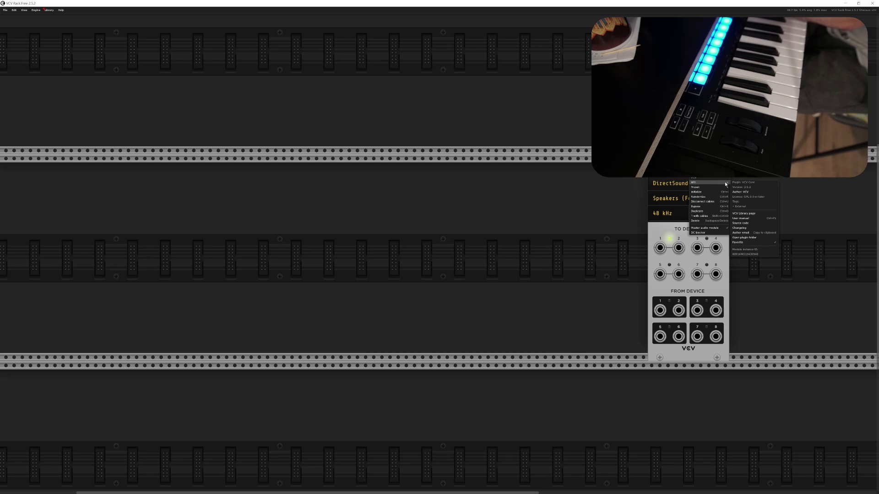
pyautogui.click(650, 167)
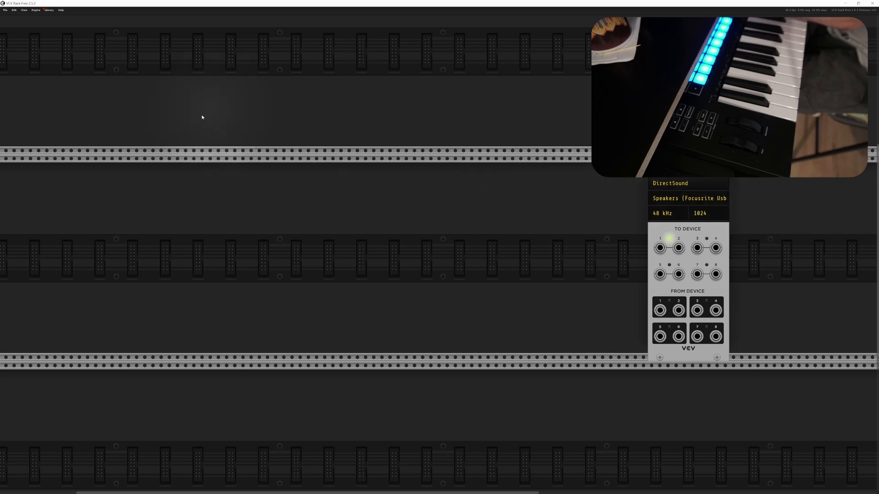
# Add a VCV MIDI-CV module in the same row, well to the left of AUDIO 8
pyautogui.rightClick(152, 183)
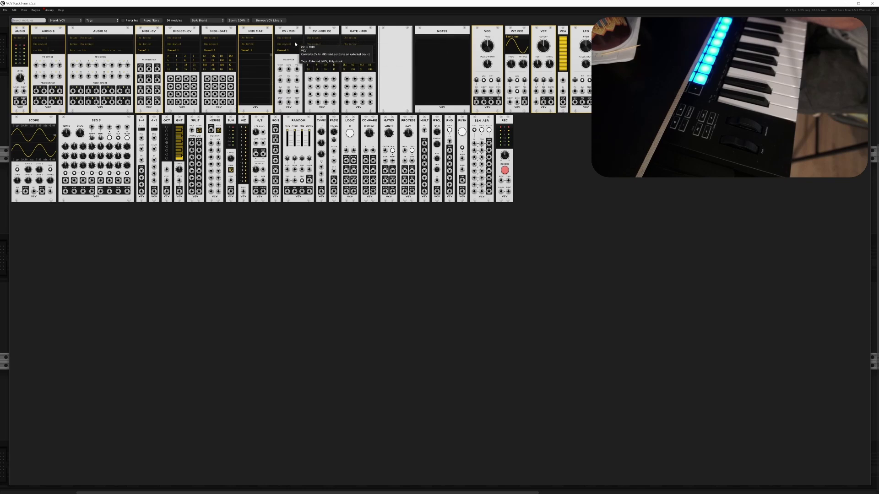
pyautogui.click(148, 44)
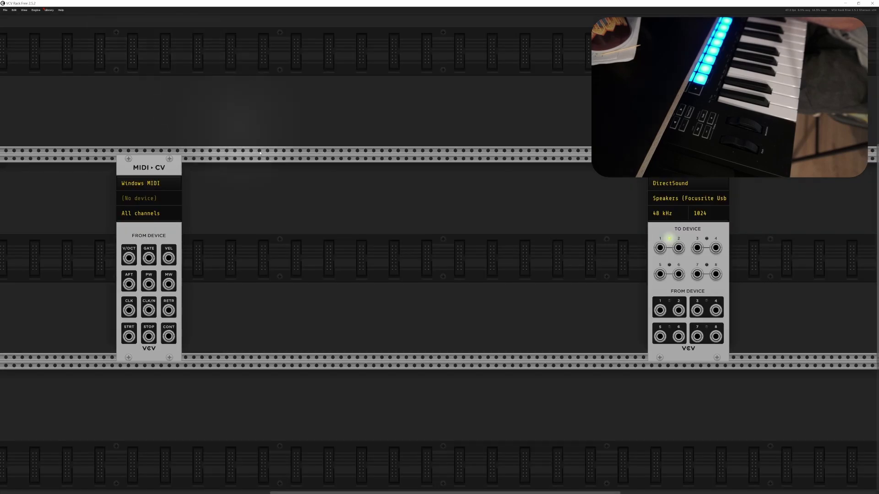
# Set the MIDI-CV module's input device to LKMK3 MIDI 0 and move the module further left along its row
pyautogui.click(154, 197)
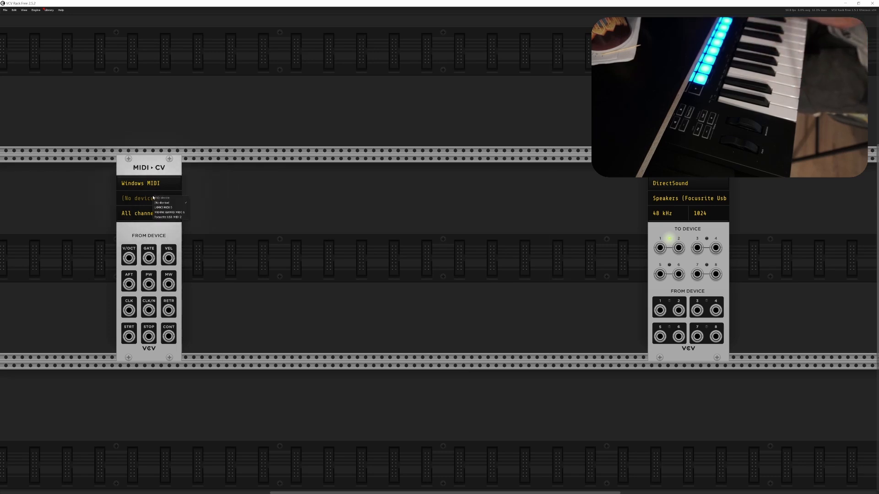
pyautogui.click(178, 209)
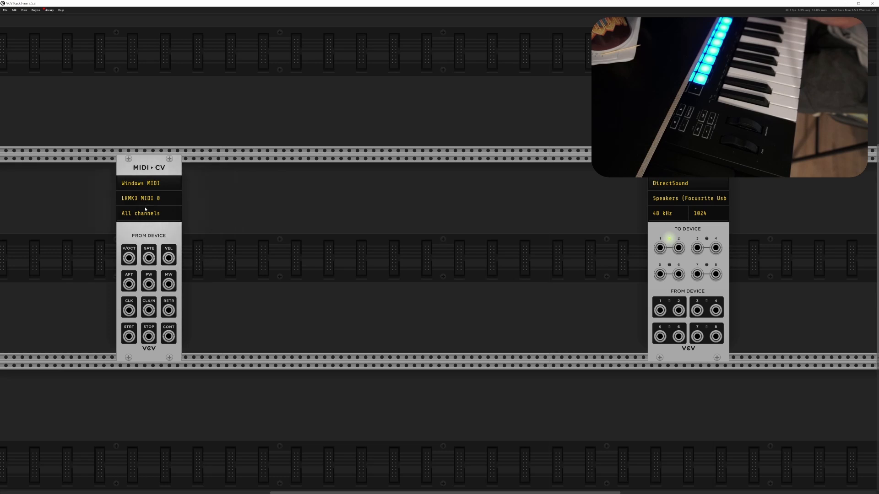
pyautogui.moveTo(158, 168); pyautogui.dragTo(109, 168)
# Add a VCV VCO module between MIDI-CV and AUDIO 8, leaving a gap after MIDI-CV
pyautogui.press('Return')
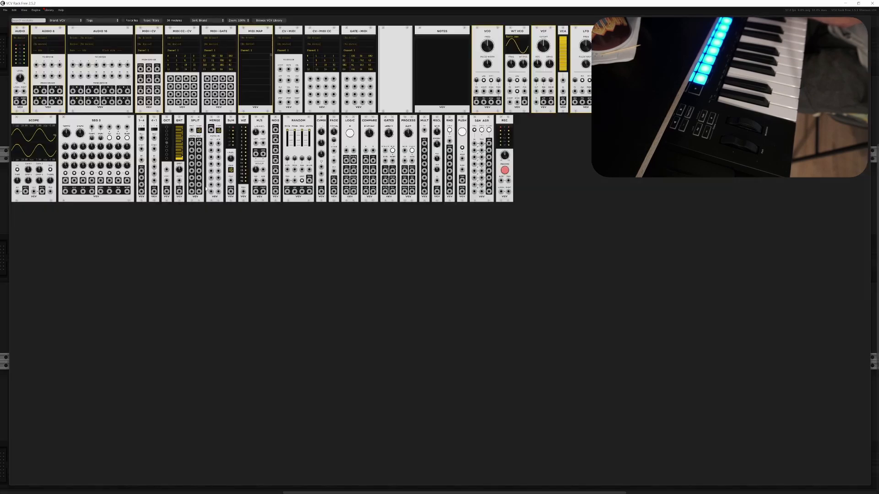
pyautogui.click(487, 51)
pyautogui.moveTo(213, 162); pyautogui.dragTo(255, 163)
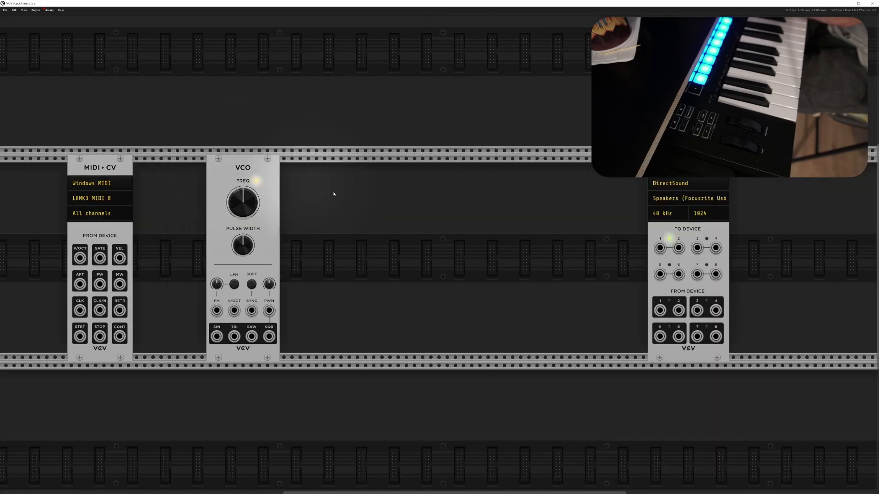
# Add a VCV ADSR EG module and place it directly against the right side of the VCO
pyautogui.press('Return')
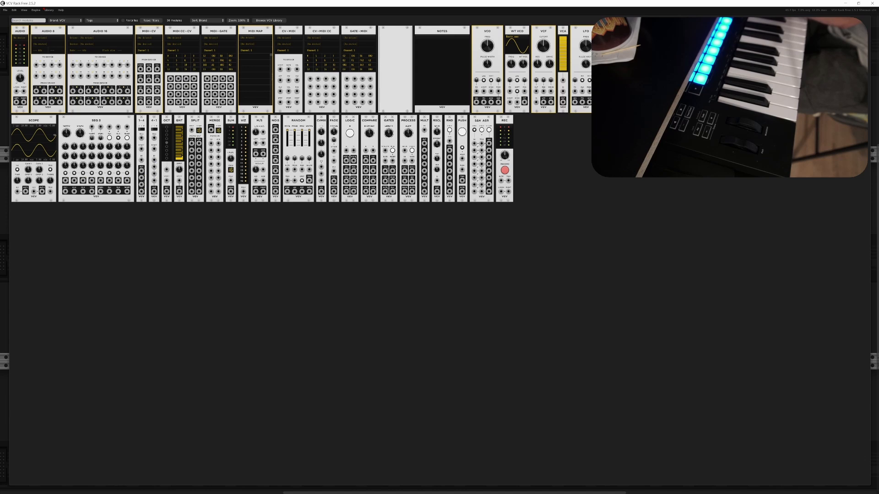
pyautogui.click(671, 69)
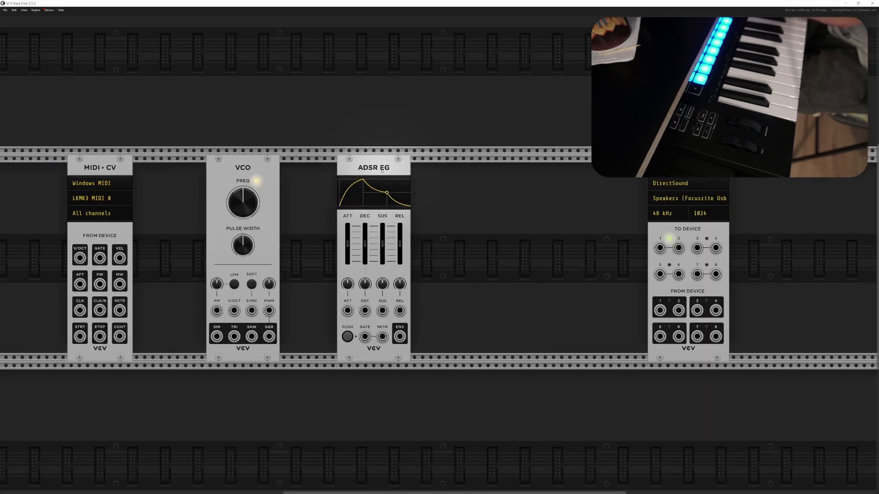
pyautogui.moveTo(386, 167); pyautogui.dragTo(328, 167)
# Add a VCV VCA MIX module and place it directly against the right side of ADSR EG
pyautogui.press('Return')
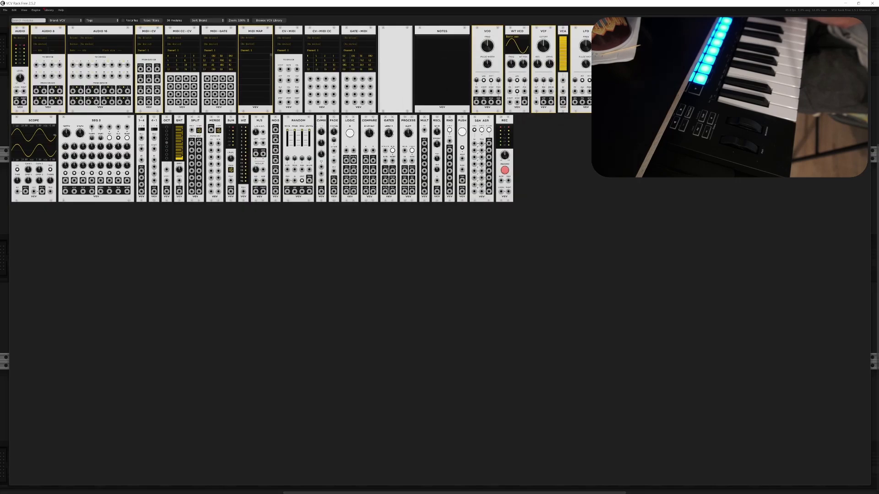
pyautogui.click(725, 74)
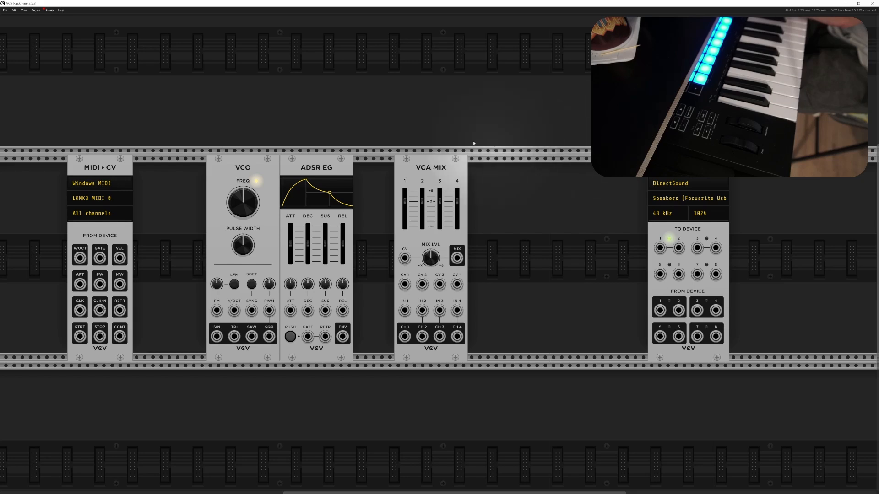
pyautogui.moveTo(418, 169); pyautogui.dragTo(375, 168)
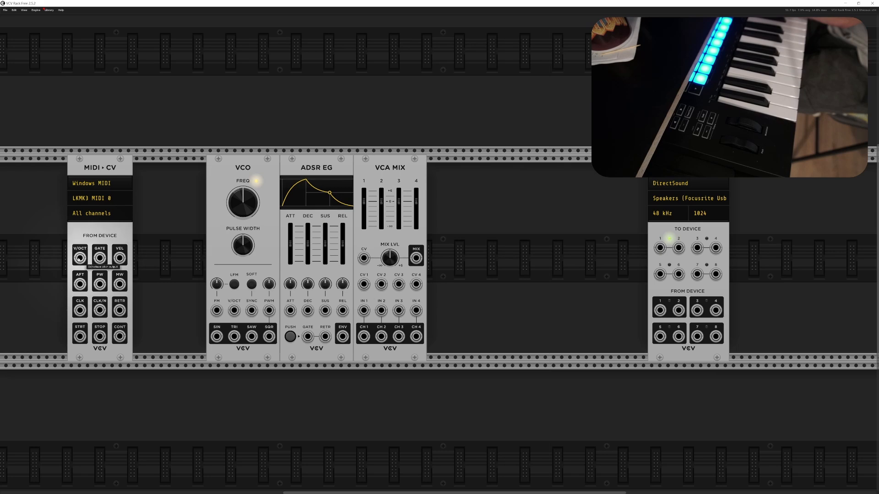
# Patch MIDI-CV V/OCT into the VCO's V/OCT input, and VCA MIX CH 1 and CH 2 into AUDIO 8 device inputs 1 and 2
pyautogui.moveTo(78, 259); pyautogui.dragTo(234, 310)
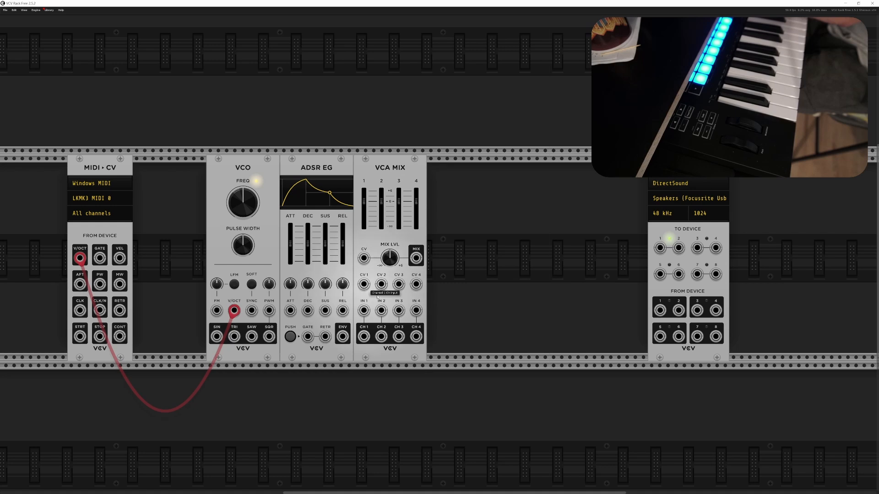
pyautogui.moveTo(364, 337)
pyautogui.mouseDown()
pyautogui.moveTo(555, 383)
pyautogui.moveTo(661, 249)
pyautogui.moveTo(549, 383)
pyautogui.moveTo(414, 357)
pyautogui.moveTo(381, 338)
pyautogui.mouseUp()
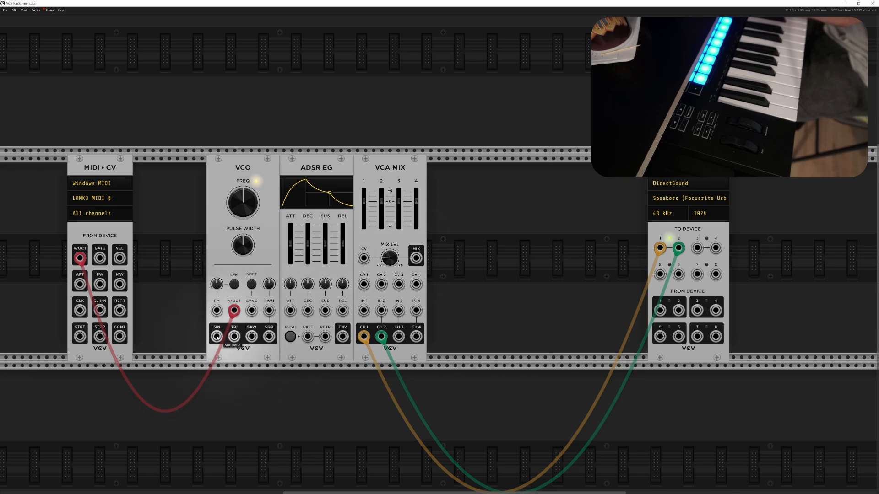
# Try the VCO's sine output in VCA MIX IN 1 and unplug that cable again
pyautogui.moveTo(218, 337); pyautogui.dragTo(364, 310)
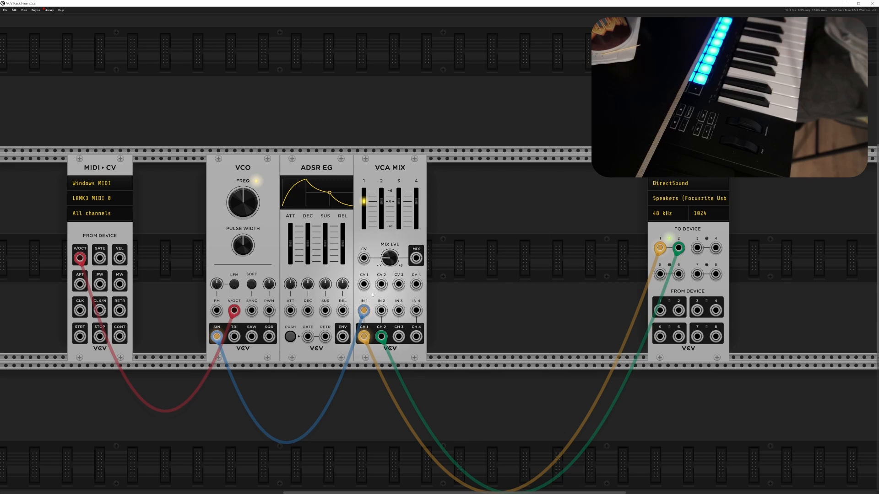
pyautogui.moveTo(364, 311); pyautogui.dragTo(415, 307)
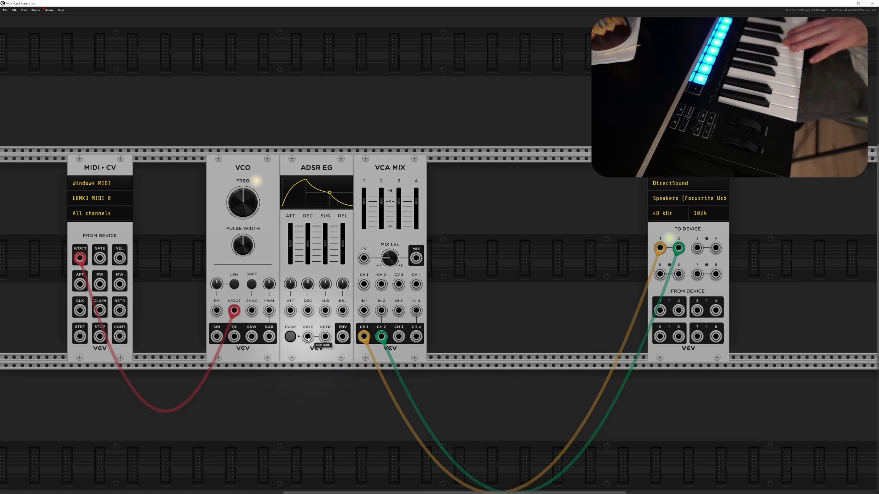
# Patch MIDI-CV GATE to ADSR EG GATE, the ENV output to VCA MIX CV 1, and the VCO's SIN output to IN 1
pyautogui.moveTo(308, 337); pyautogui.dragTo(104, 258)
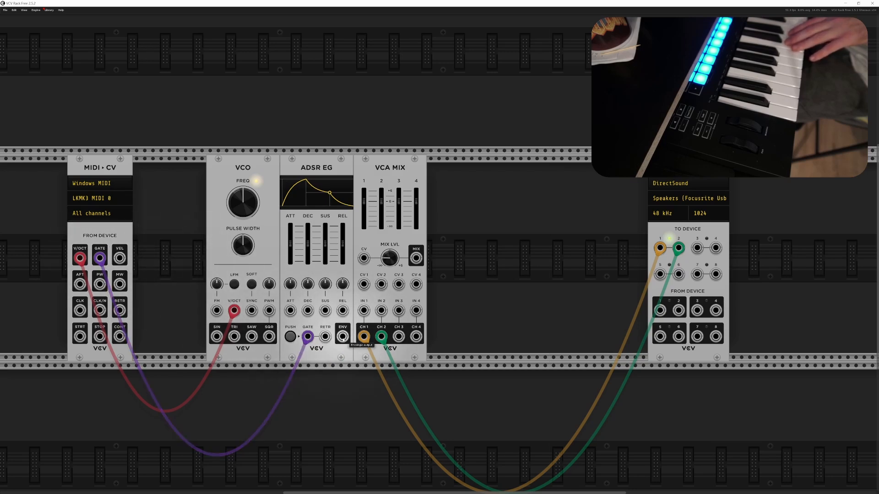
pyautogui.moveTo(342, 337)
pyautogui.mouseDown()
pyautogui.moveTo(355, 280)
pyautogui.moveTo(364, 282)
pyautogui.mouseUp()
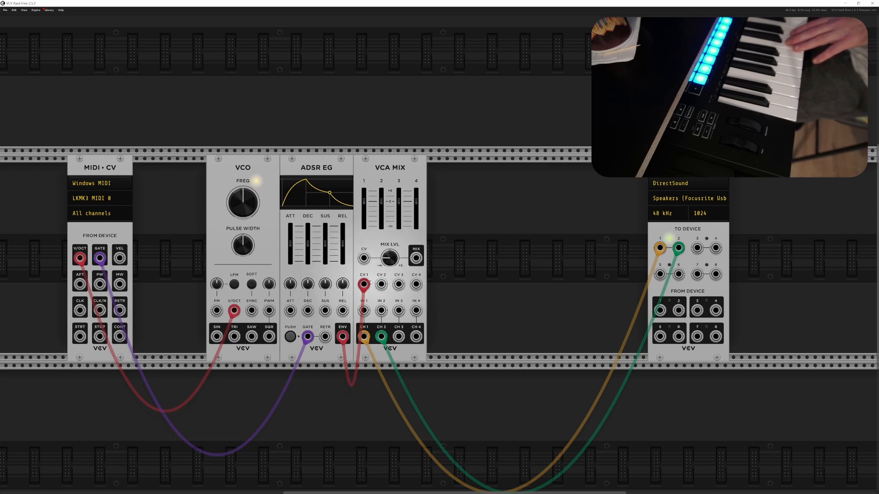
pyautogui.moveTo(365, 310); pyautogui.dragTo(222, 337)
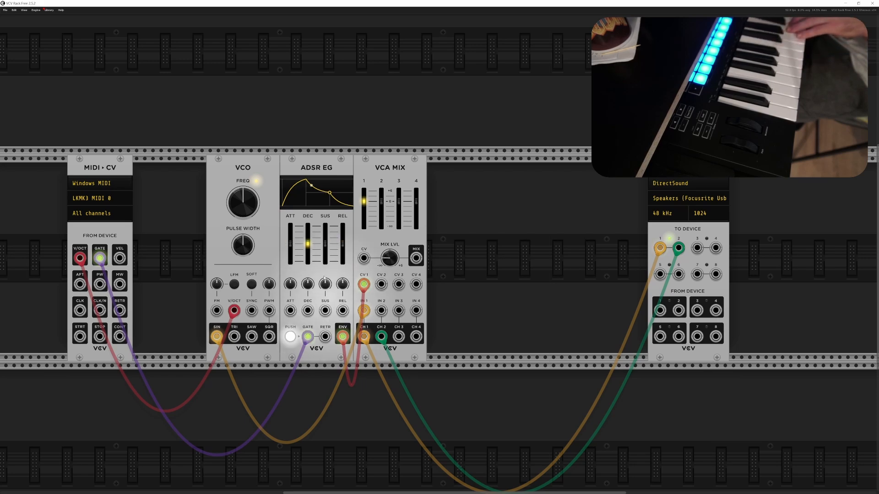
# Set the MIDI-CV module's polyphony channels to 6
pyautogui.rightClick(112, 169)
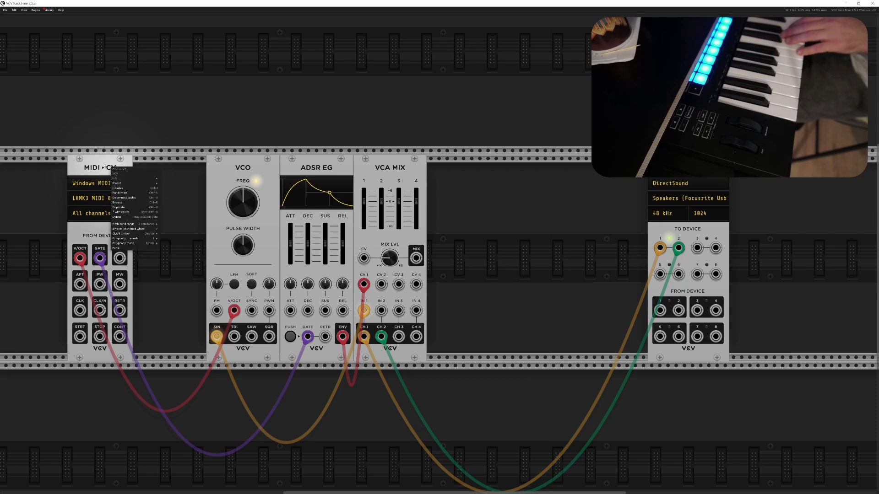
pyautogui.moveTo(151, 240)
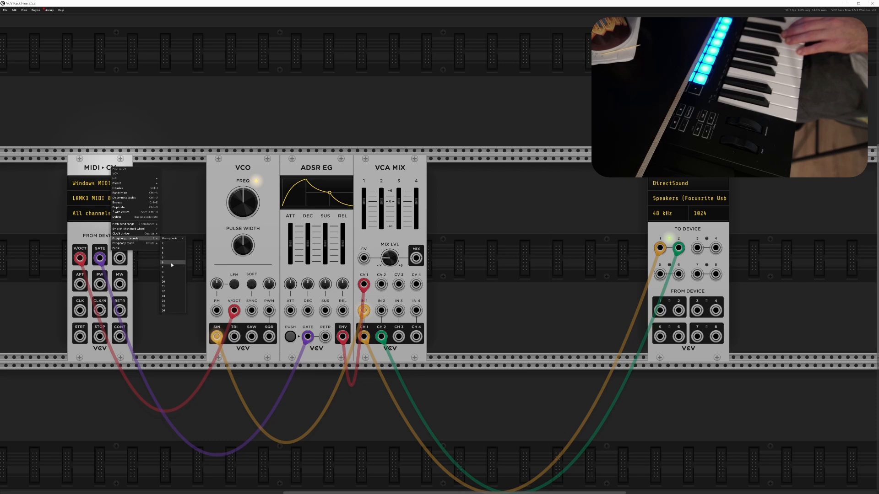
pyautogui.click(172, 264)
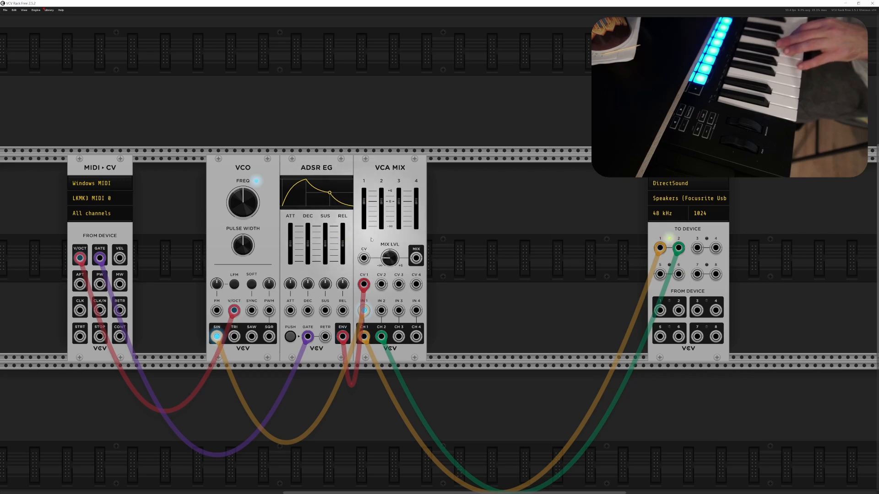
# Shape the ADSR EG envelope with a very short attack, maximum decay and sustain, and a slightly longer release
pyautogui.moveTo(397, 265)
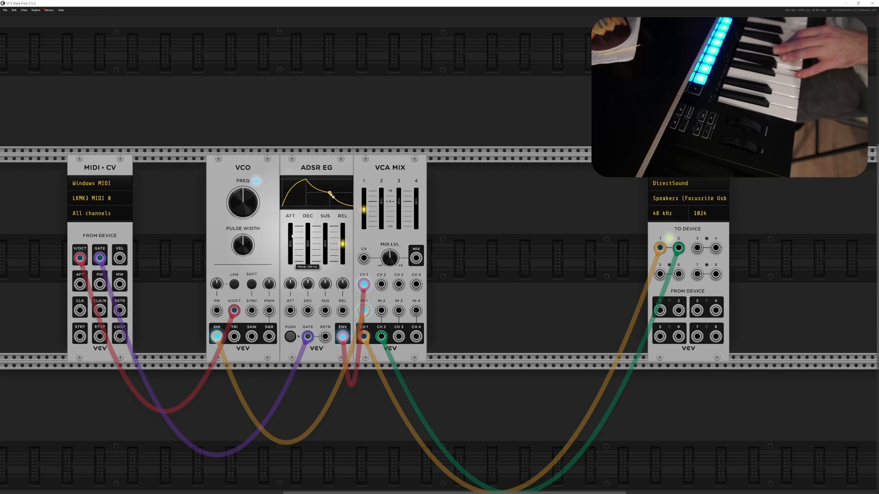
pyautogui.moveTo(291, 248)
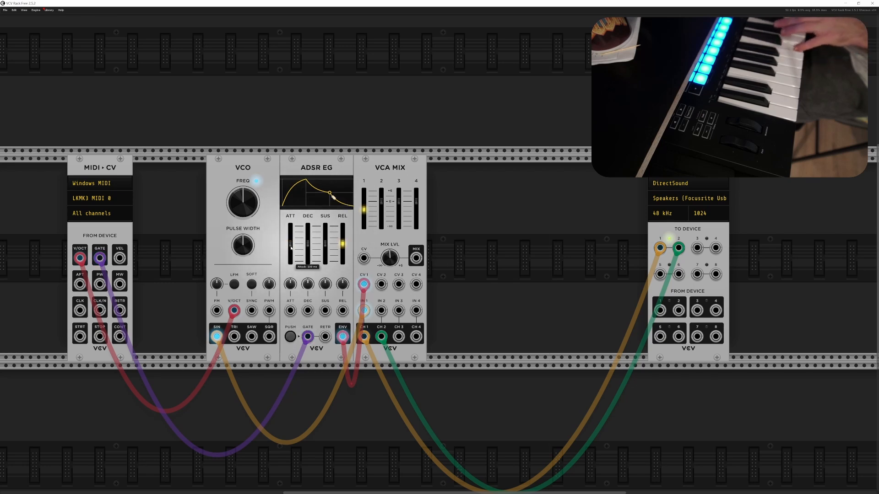
pyautogui.moveTo(291, 249); pyautogui.dragTo(291, 256)
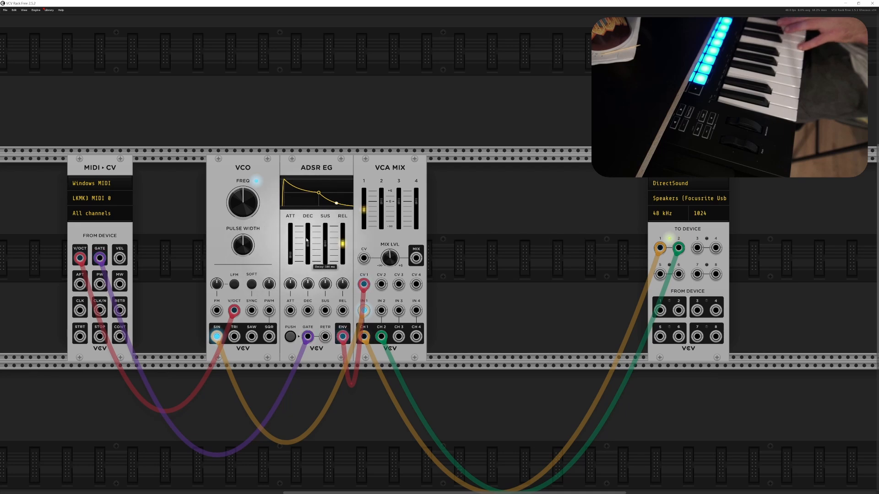
pyautogui.moveTo(308, 244); pyautogui.dragTo(342, 255)
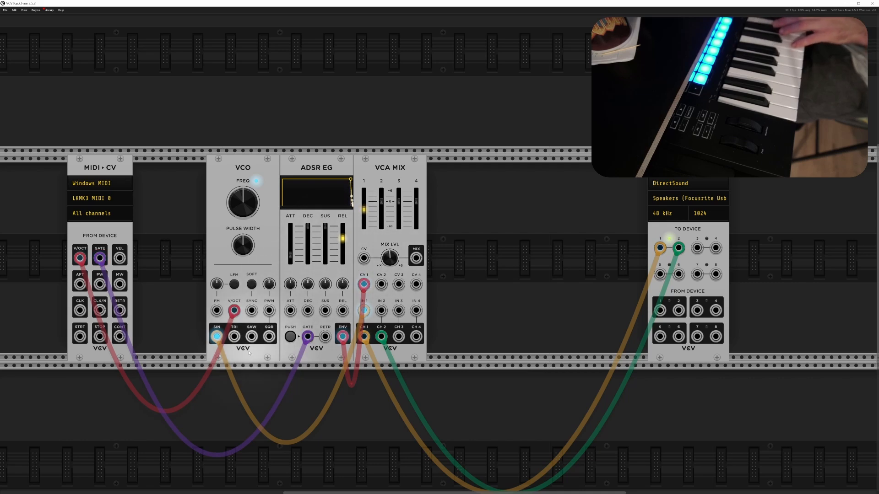
# Move the cable feeding VCA MIX IN 1 from the VCO's SIN output to its SAW output
pyautogui.moveTo(217, 337); pyautogui.dragTo(252, 338)
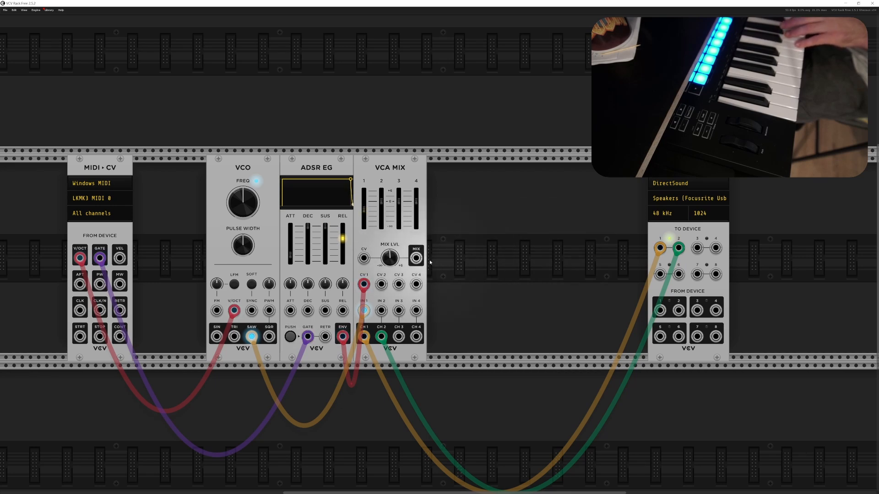
# Replace the CH 1 and CH 2 output cables with two cables from the VCA MIX MIX output to AUDIO 8 device inputs 1 and 2
pyautogui.moveTo(381, 337); pyautogui.dragTo(484, 287)
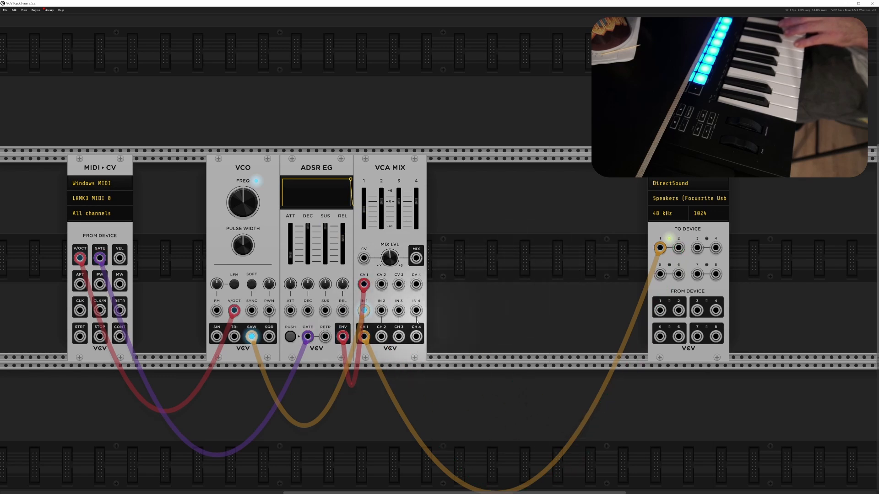
pyautogui.moveTo(364, 337); pyautogui.dragTo(652, 258)
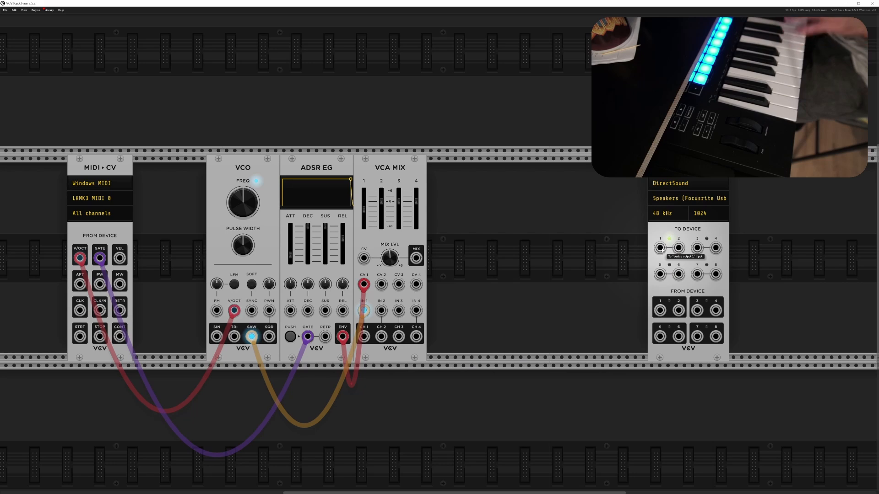
pyautogui.moveTo(660, 247); pyautogui.dragTo(416, 257)
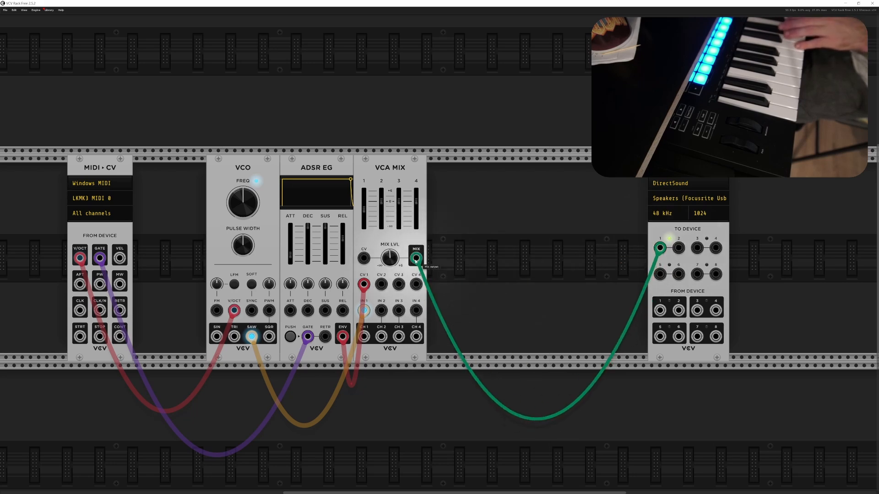
pyautogui.moveTo(679, 247); pyautogui.dragTo(415, 258)
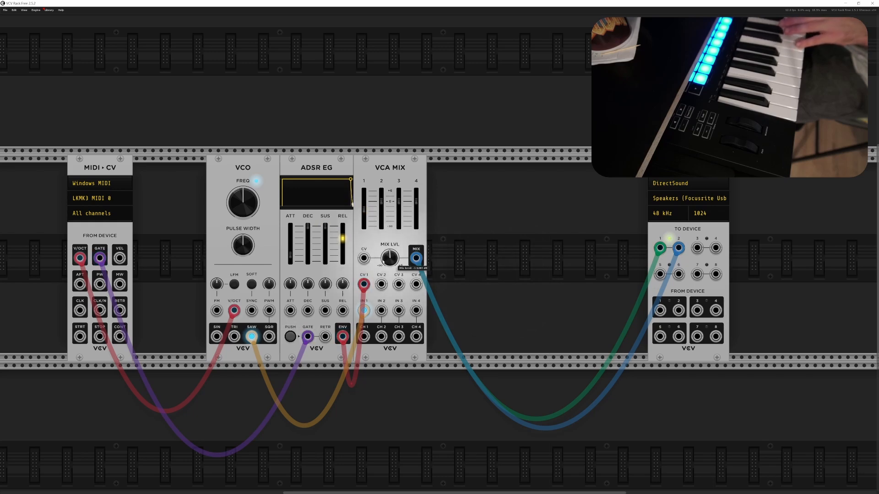
# Turn down the mix level on the VCA MIX module to lower the overall volume
pyautogui.moveTo(387, 259)
pyautogui.moveTo(387, 259); pyautogui.dragTo(387, 293)
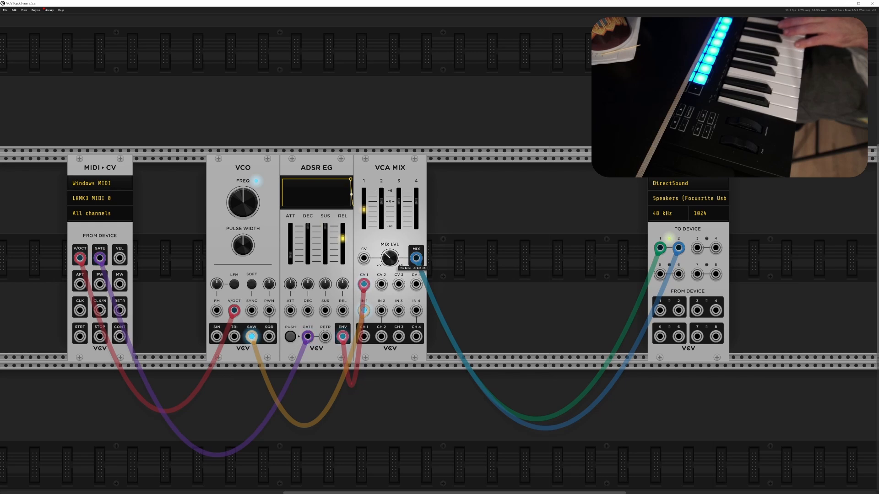
pyautogui.moveTo(365, 210)
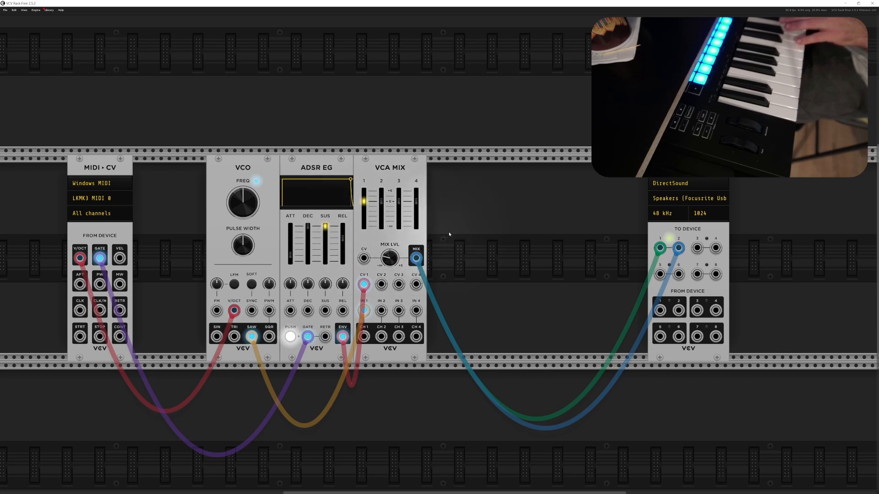
pyautogui.moveTo(397, 266)
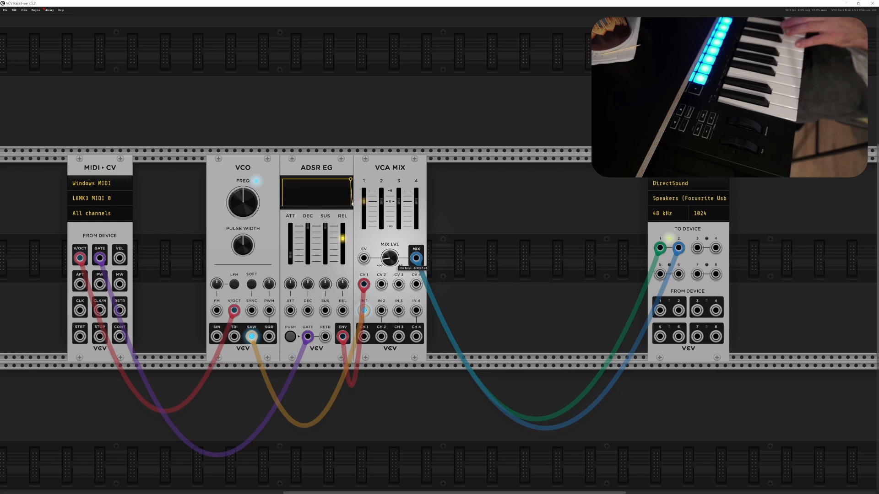
pyautogui.moveTo(395, 256); pyautogui.dragTo(395, 258)
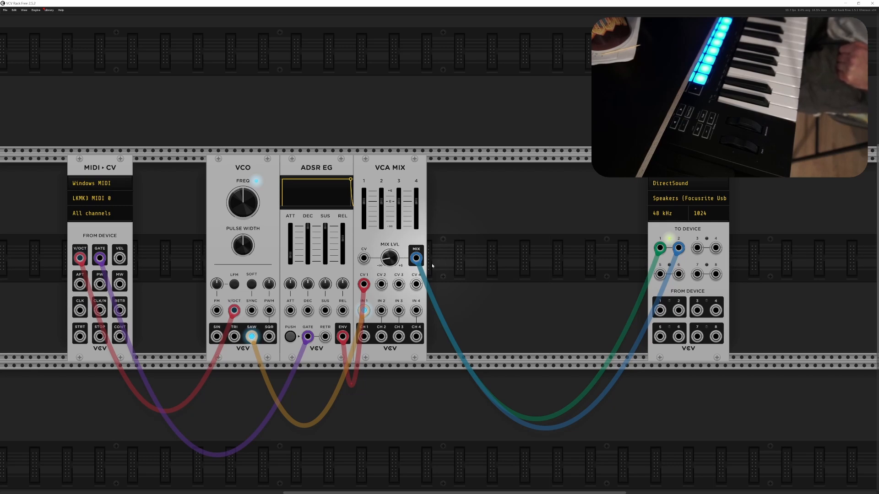
# Add a VCV LFO module and position it midway between VCA MIX and AUDIO 8
pyautogui.rightClick(486, 251)
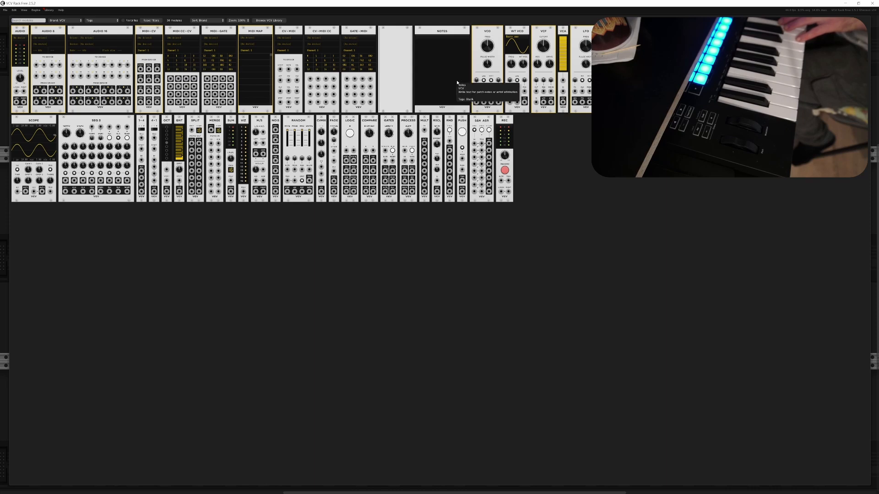
pyautogui.click(581, 63)
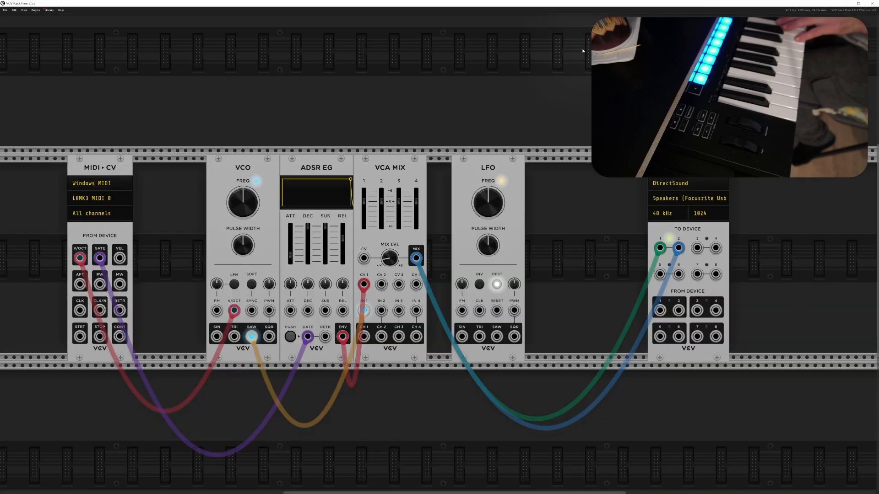
pyautogui.moveTo(483, 164); pyautogui.dragTo(522, 167)
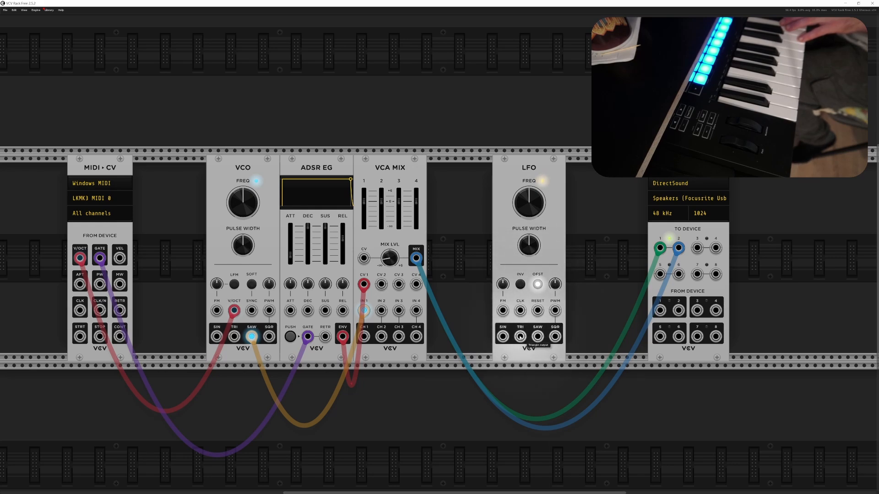
# Patch the LFO's SIN output to the VCO's PWM input and turn up the VCO's pulse width modulation amount
pyautogui.moveTo(502, 337); pyautogui.dragTo(270, 312)
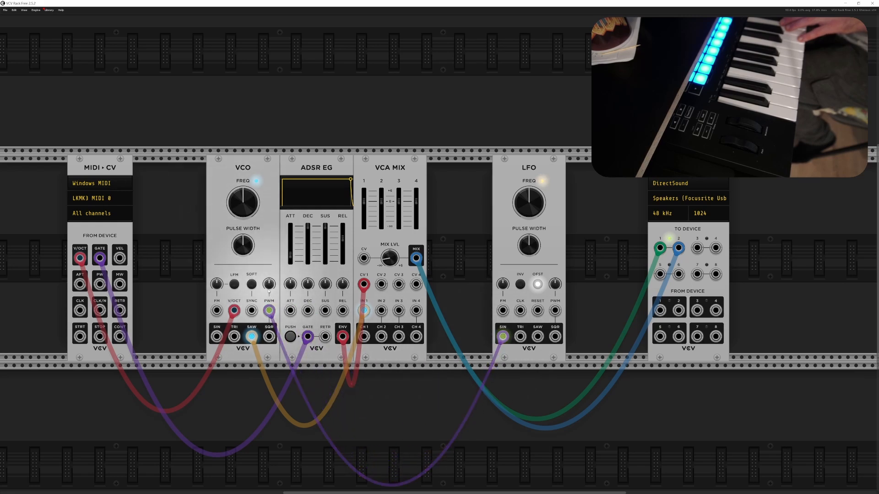
pyautogui.moveTo(272, 287); pyautogui.dragTo(271, 283)
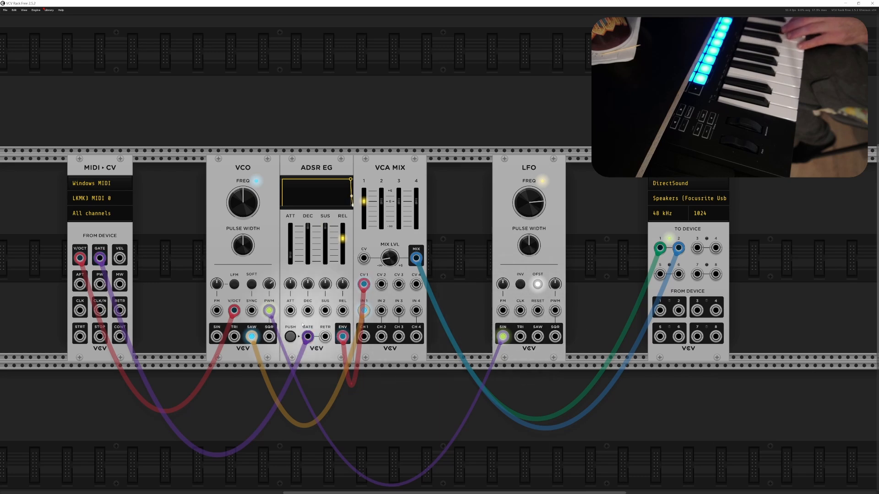
pyautogui.moveTo(272, 315)
pyautogui.mouseDown()
pyautogui.moveTo(253, 313)
pyautogui.moveTo(270, 312)
pyautogui.mouseUp()
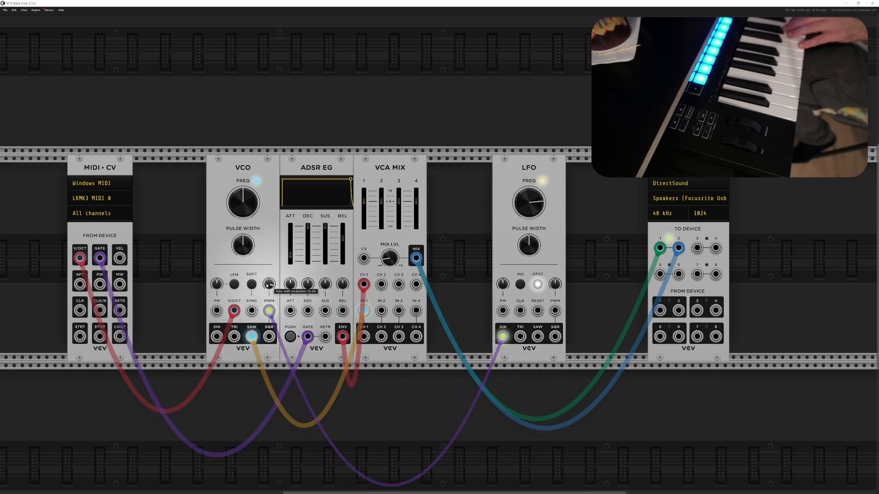
# Enable SOFT sync on the VCO and turn its pulse width up to near maximum
pyautogui.click(251, 285)
pyautogui.moveTo(245, 251); pyautogui.dragTo(244, 196)
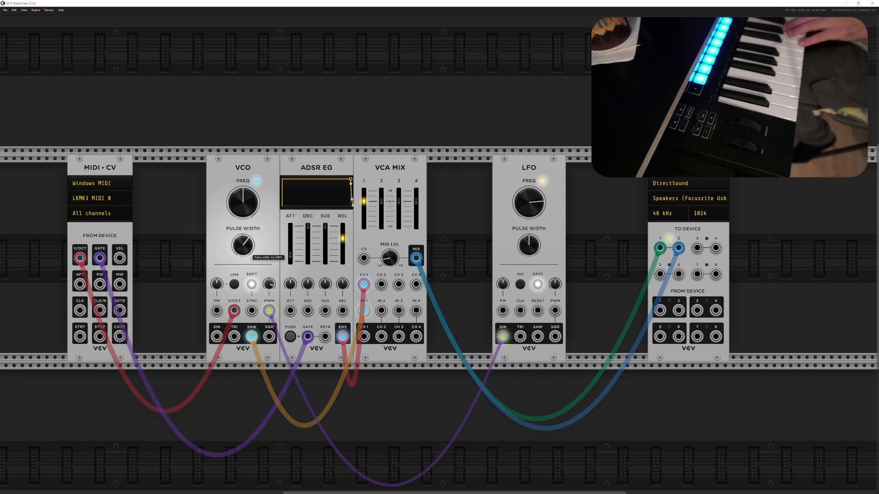
pyautogui.moveTo(245, 248); pyautogui.dragTo(246, 244)
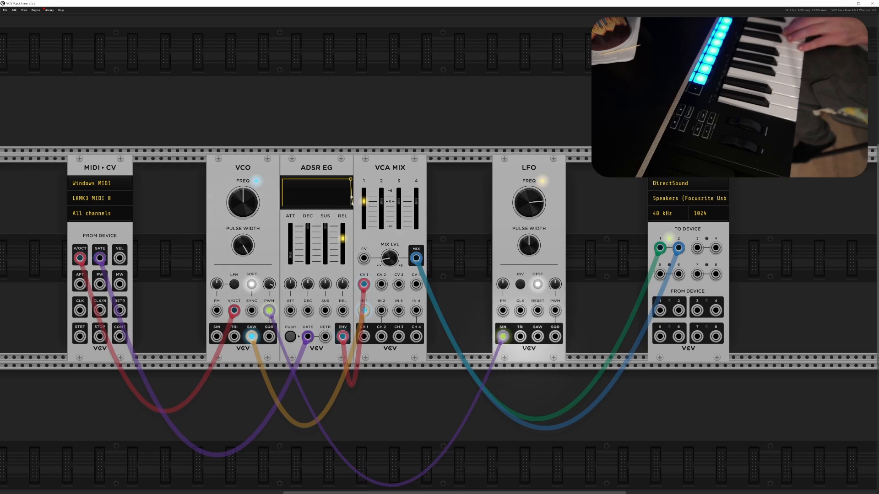
# Move the LFO end of the PWM cable from the SIN output to TRI, and from there to SQR
pyautogui.moveTo(503, 336); pyautogui.dragTo(517, 338)
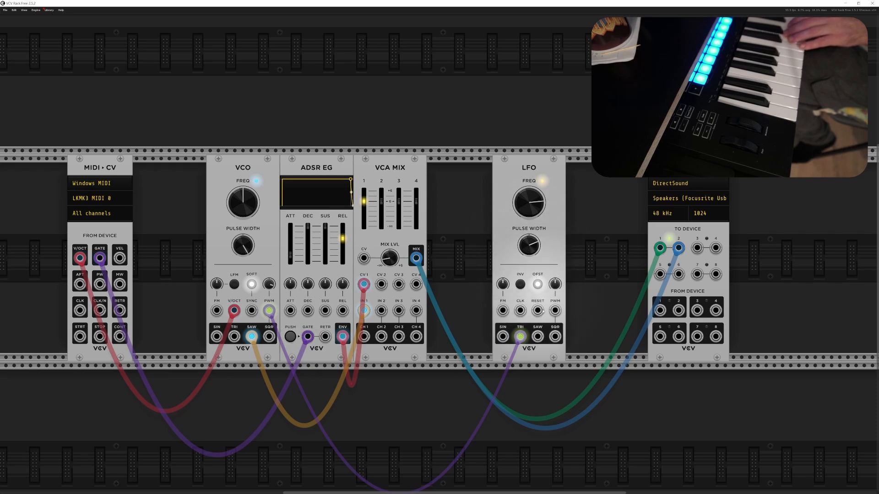
pyautogui.moveTo(520, 336); pyautogui.dragTo(555, 337)
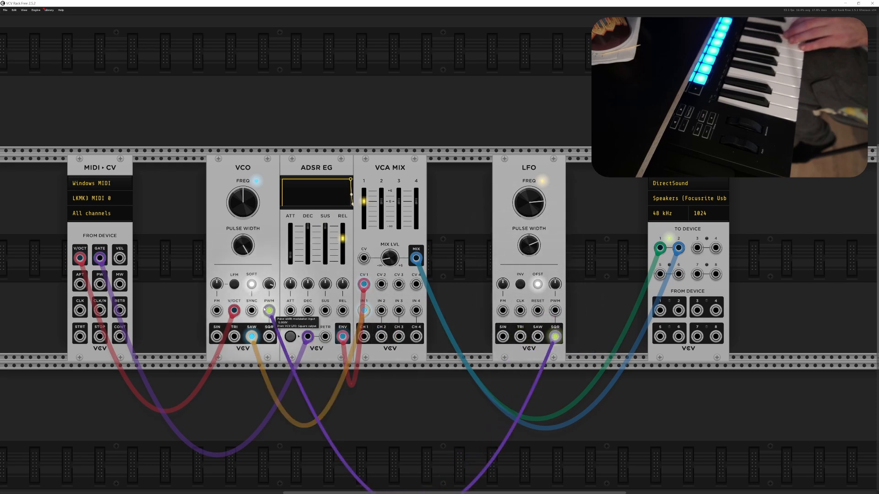
# Move the LFO cable from the VCO's PWM input to its FM input and slow down the LFO frequency
pyautogui.moveTo(270, 312); pyautogui.dragTo(217, 285)
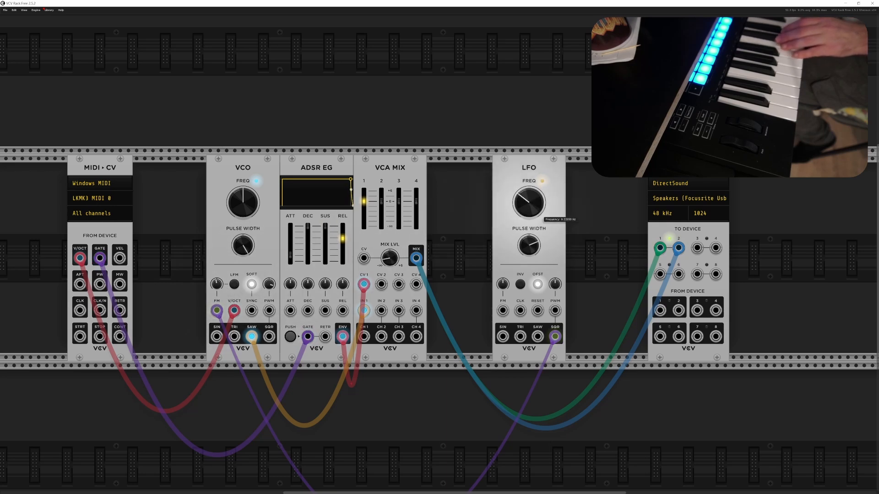
pyautogui.moveTo(528, 204); pyautogui.dragTo(527, 206)
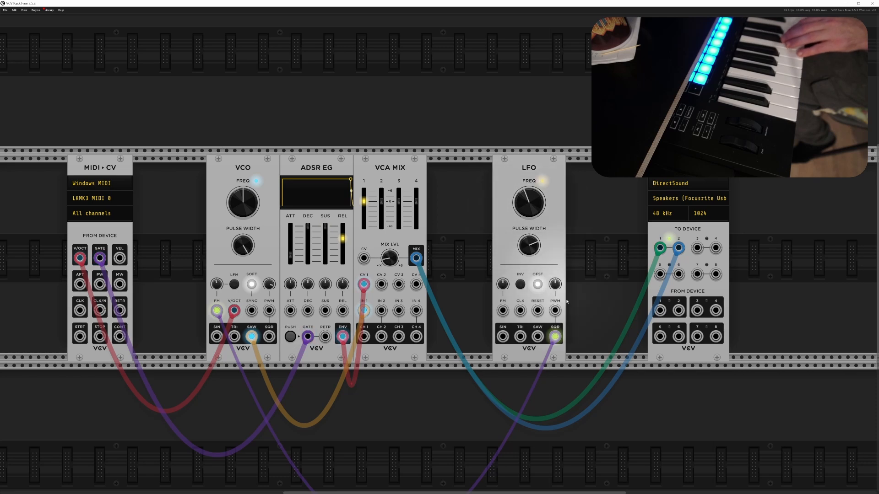
# Switch the FM cable's source from the LFO's SQR output to SIN and turn off the VCO's SOFT sync
pyautogui.moveTo(555, 336); pyautogui.dragTo(502, 336)
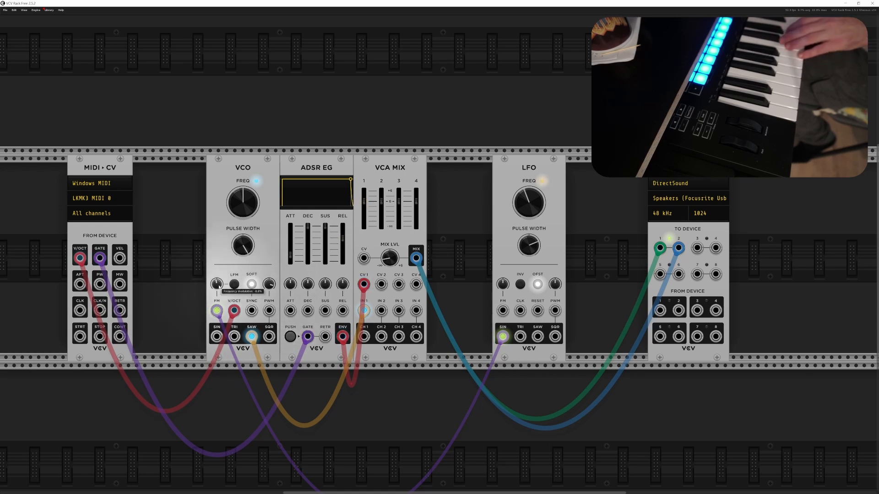
pyautogui.click(251, 285)
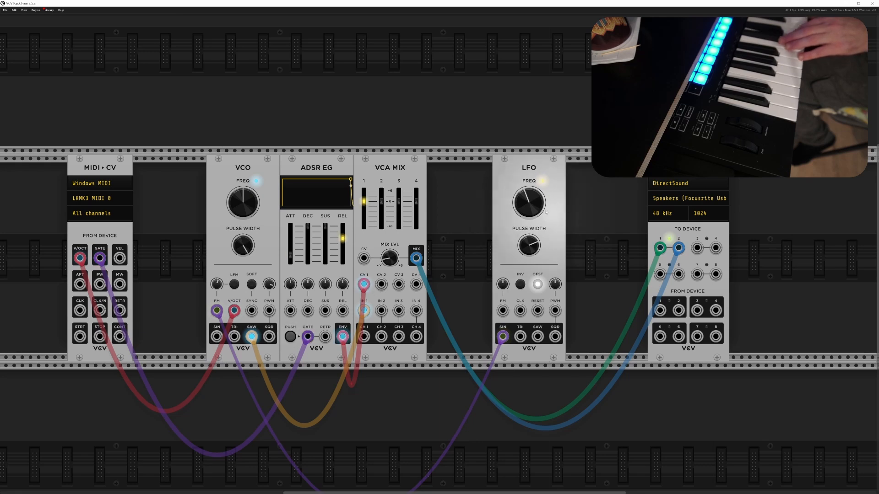
# Raise the LFO's frequency and lower the VCO's frequency slightly
pyautogui.moveTo(529, 203); pyautogui.dragTo(529, 202)
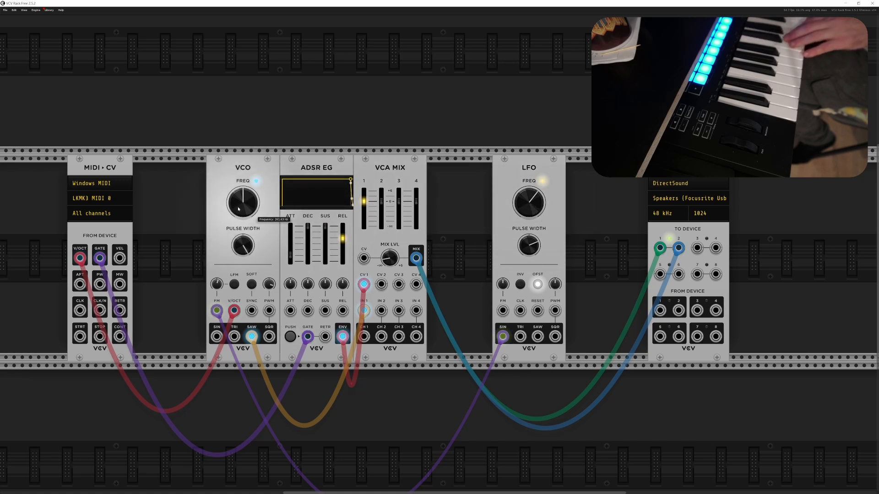
pyautogui.moveTo(248, 206); pyautogui.dragTo(251, 204)
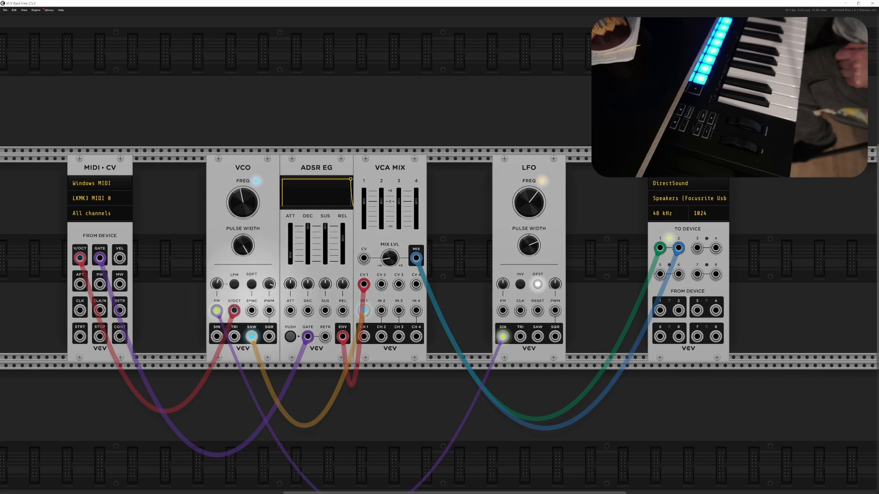
# Try the LFO cable on the ADSR EG's REL and ATT inputs, and return it to the VCO's FM input
pyautogui.moveTo(214, 311); pyautogui.dragTo(342, 311)
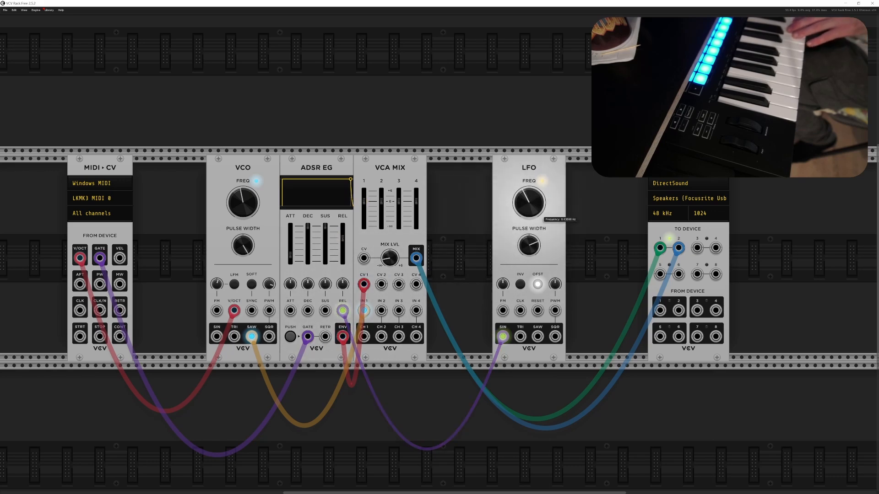
pyautogui.moveTo(343, 311); pyautogui.dragTo(291, 311)
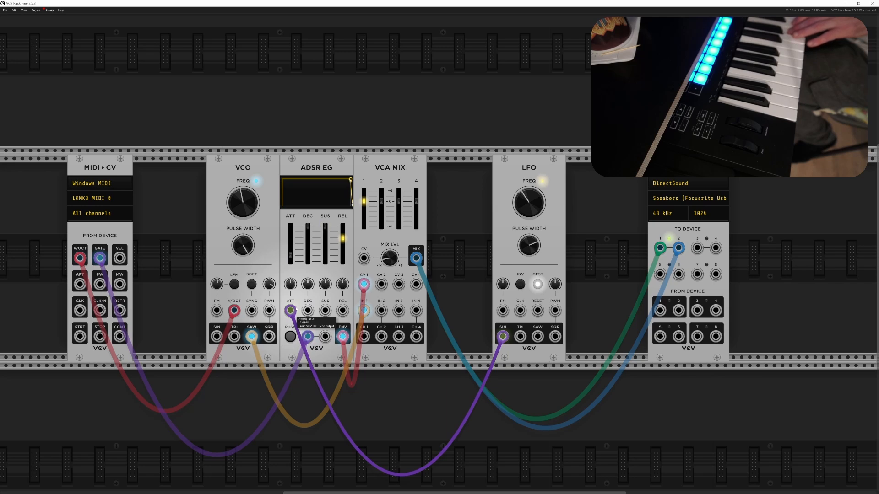
pyautogui.moveTo(291, 311); pyautogui.dragTo(218, 312)
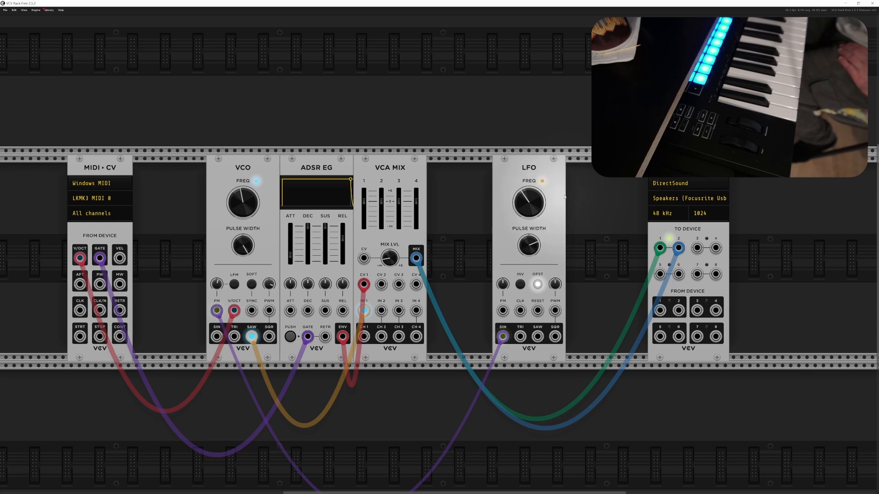
# Move the LFO module directly against the VCA MIX module in the rack
pyautogui.moveTo(563, 192); pyautogui.dragTo(503, 191)
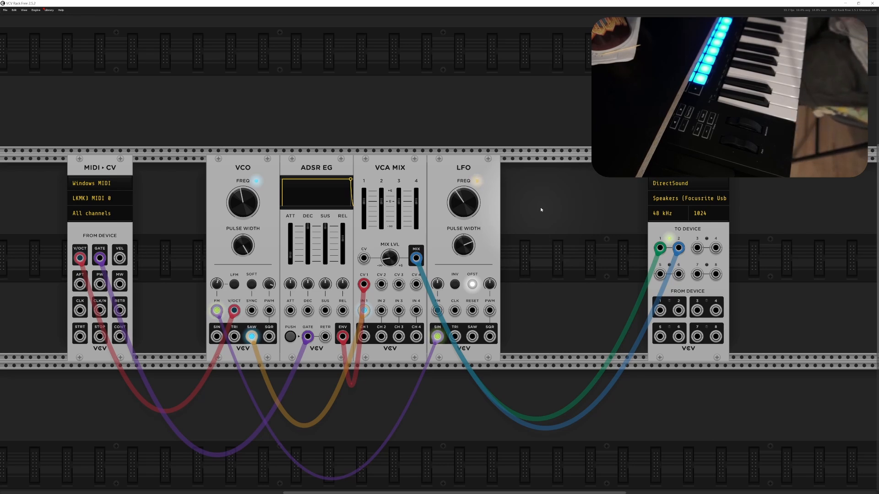
pyautogui.hscroll(-2, 542, 215)
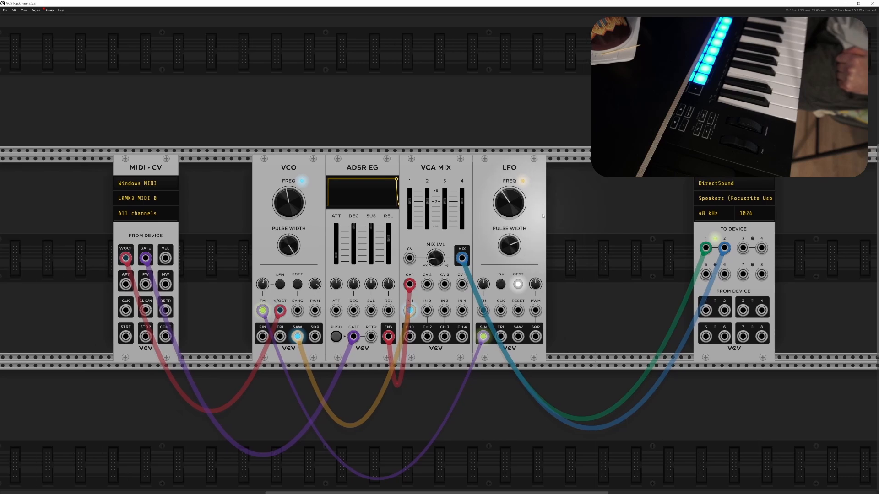
# View the modules of all brands in the module browser and close it without adding any
pyautogui.rightClick(453, 99)
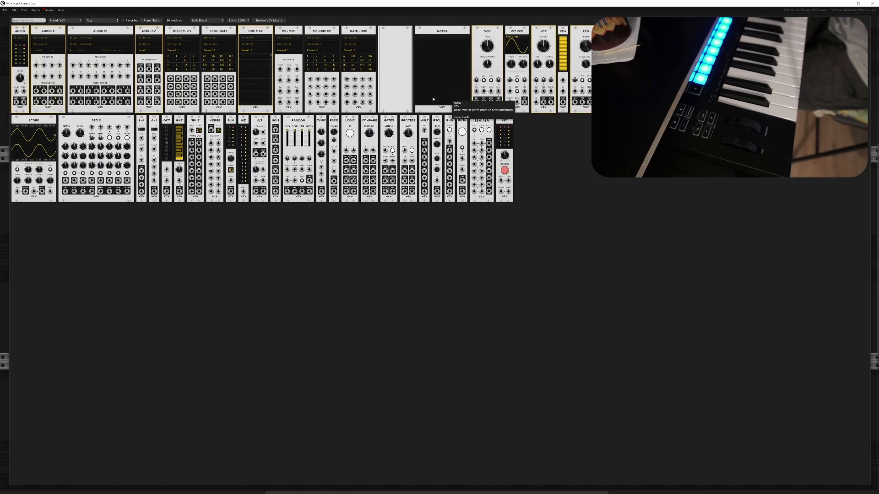
pyautogui.click(79, 21)
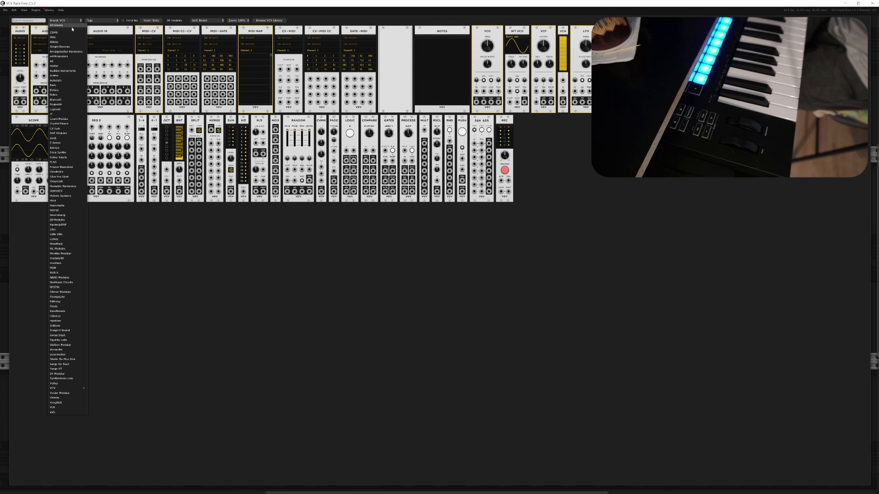
pyautogui.click(71, 27)
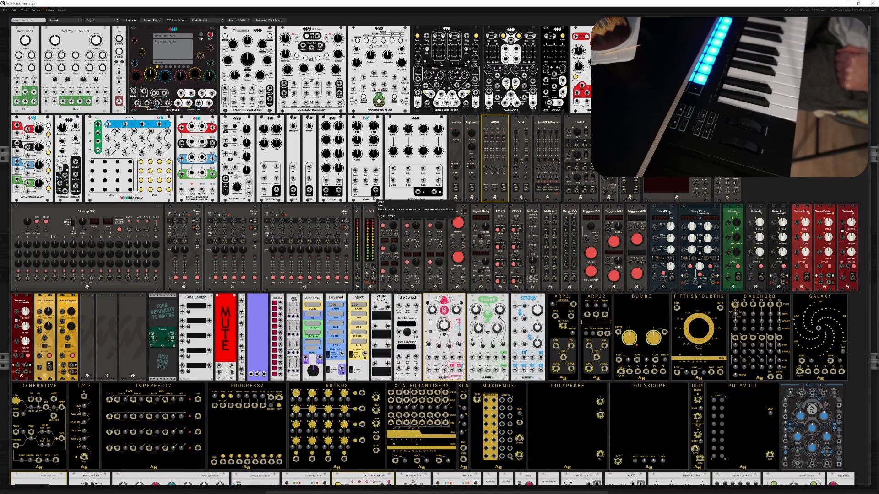
pyautogui.press('Escape')
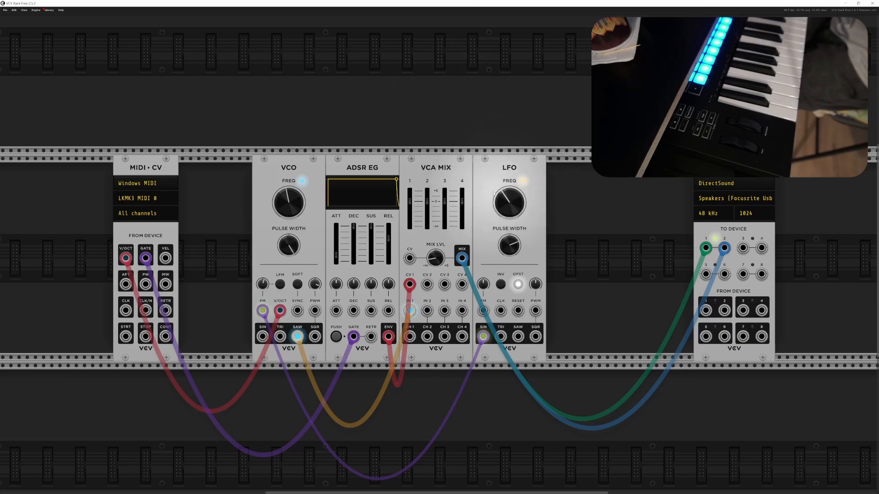